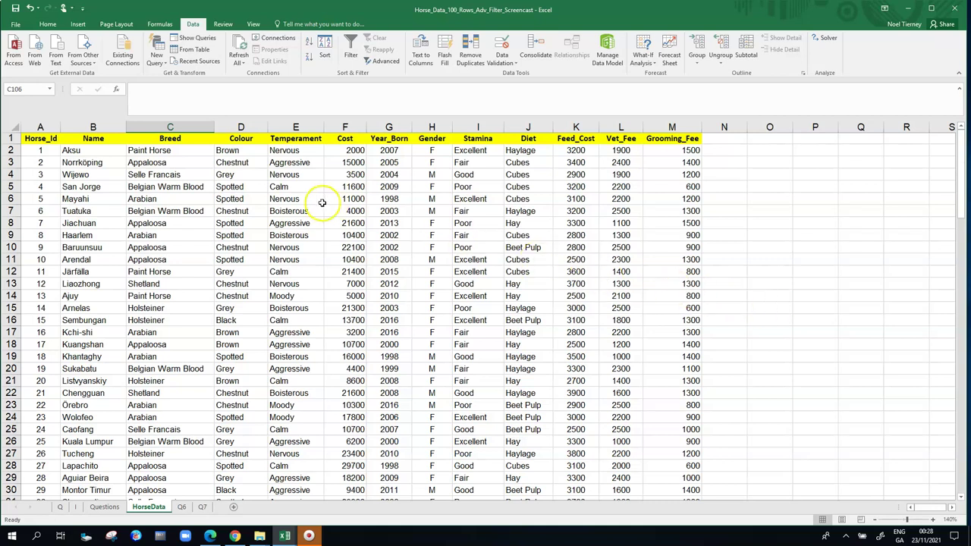
- Review the Breed, Colour and Temperament values in several HorseData rows
click(183, 150)
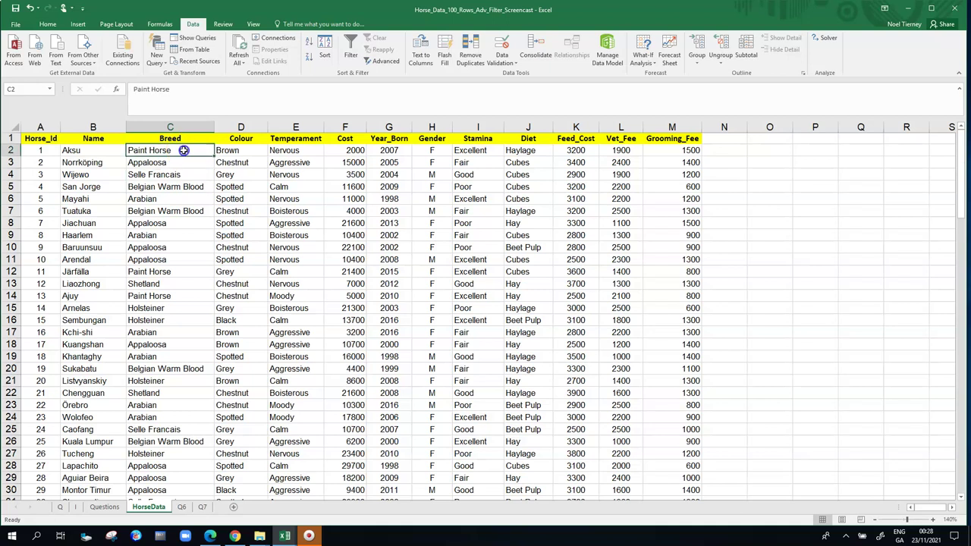
click(153, 198)
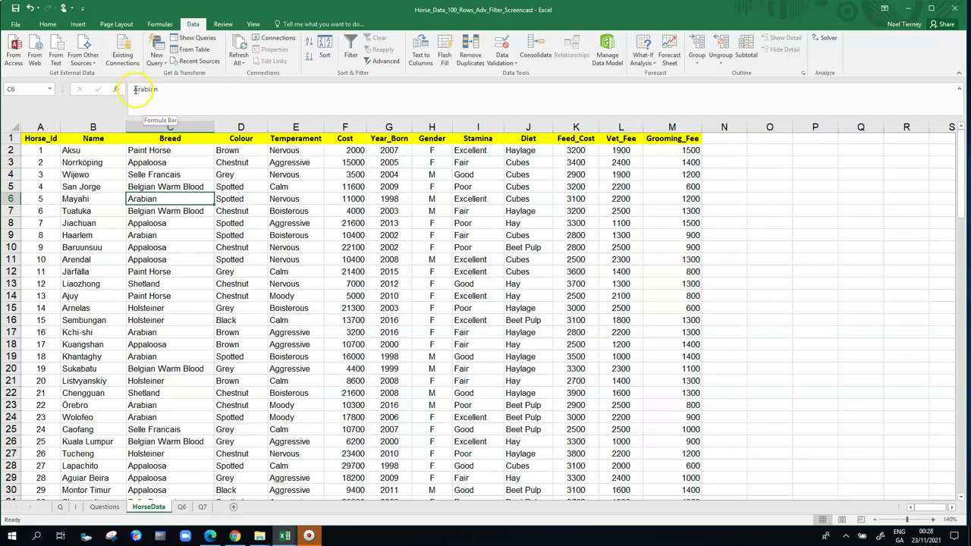
click(152, 235)
click(153, 198)
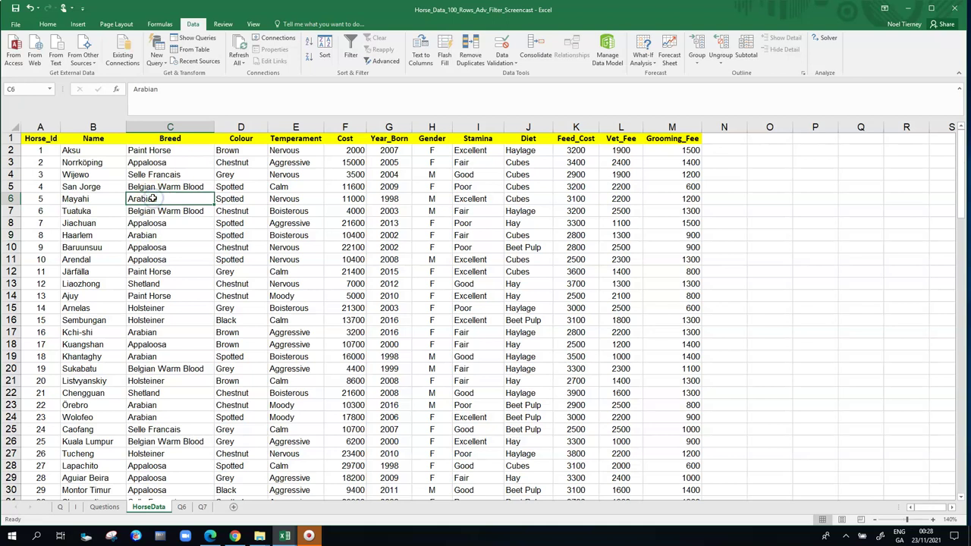
click(231, 225)
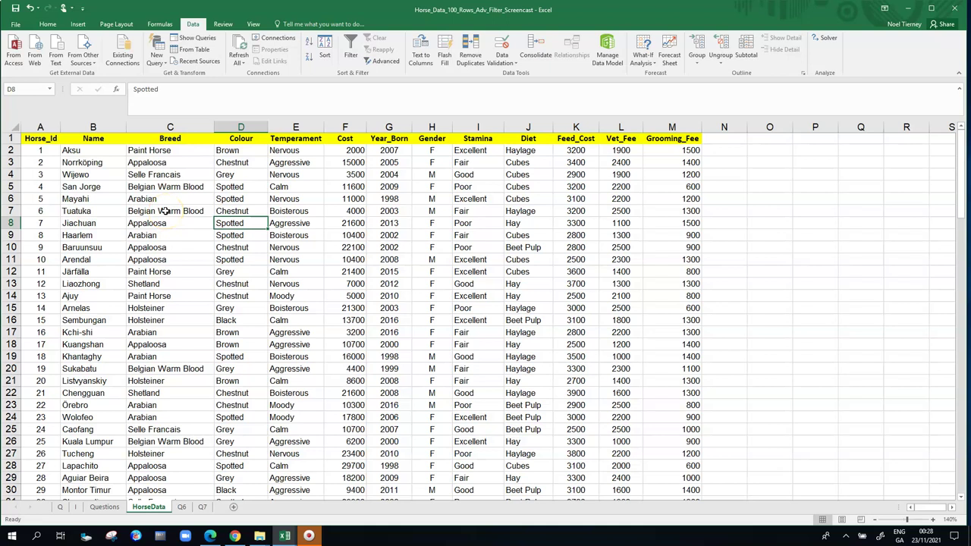
click(165, 210)
click(225, 211)
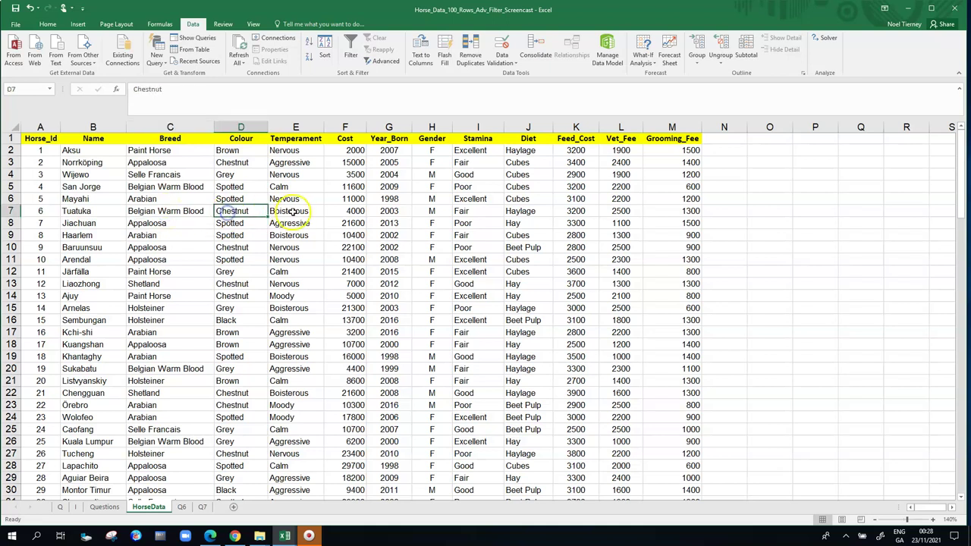
click(293, 212)
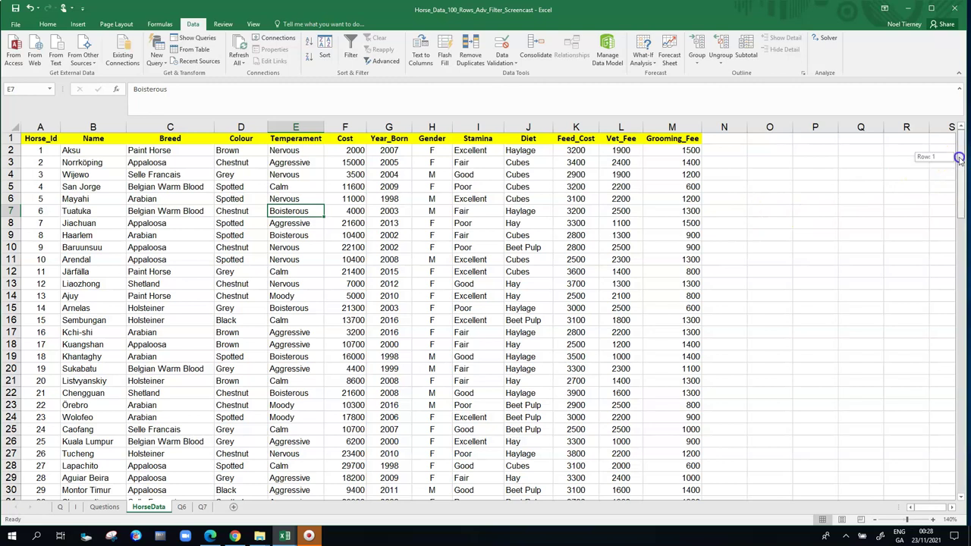
- Highlight the Q08 question on the Questions sheet, then return to HorseData
click(104, 507)
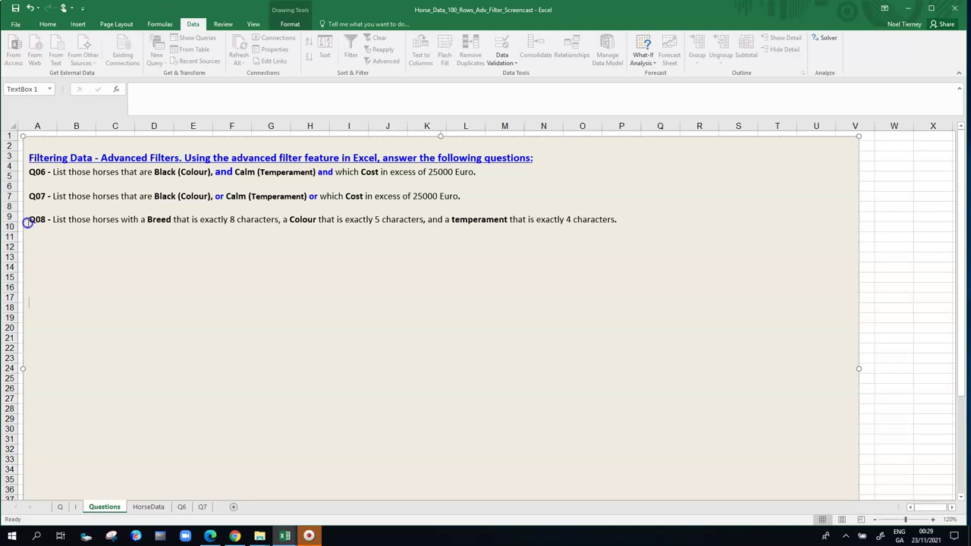
drag(26, 223, 623, 220)
key(ctrl+c)
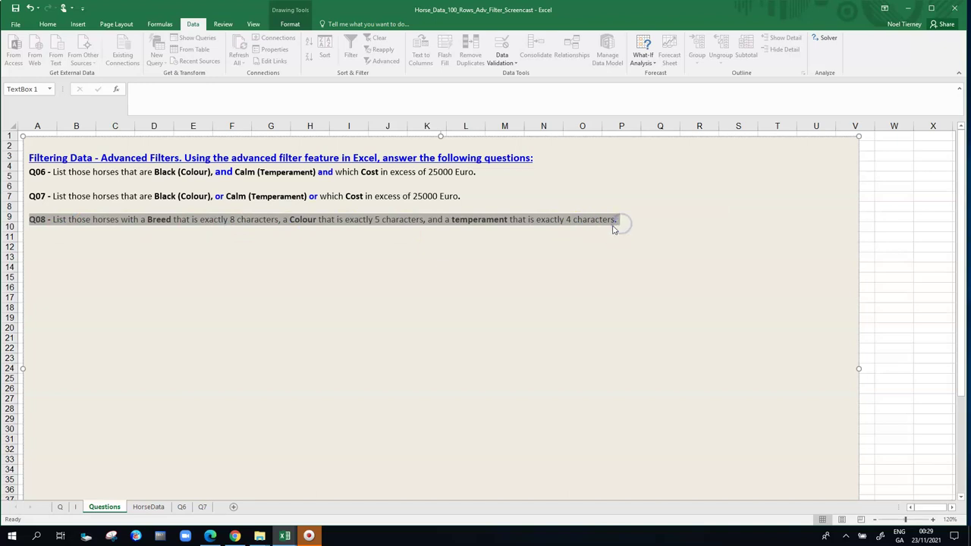
click(152, 507)
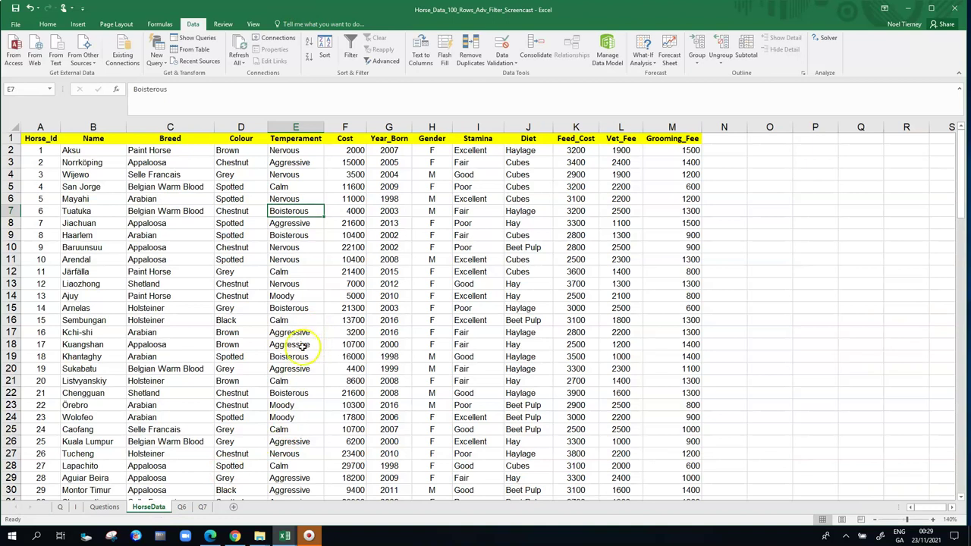
- Create a copy of the HorseData sheet with Move or Copy
right_click(151, 509)
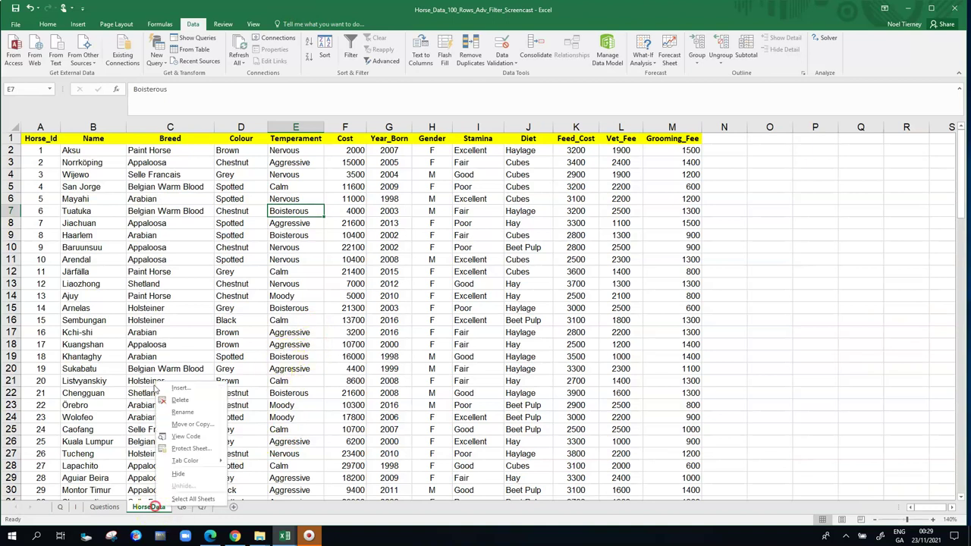
click(201, 429)
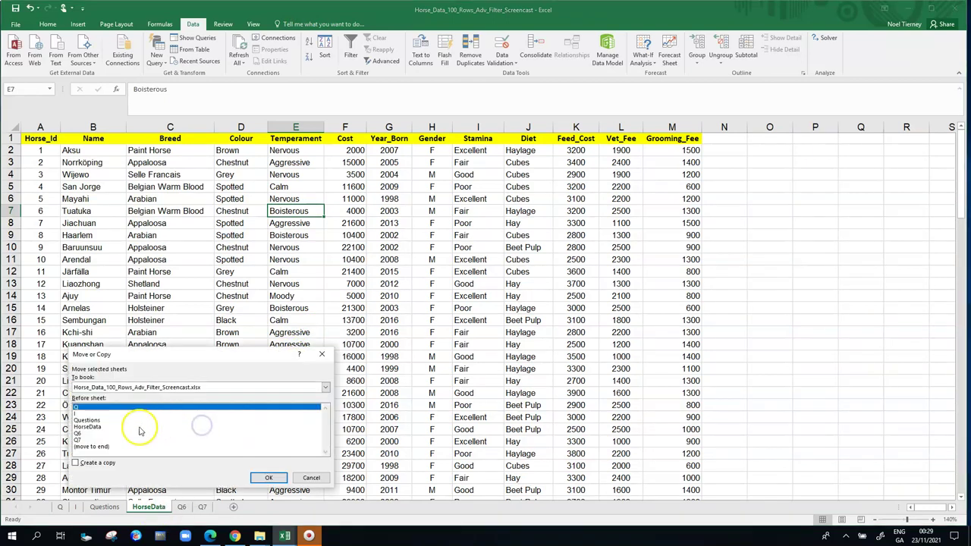
click(100, 427)
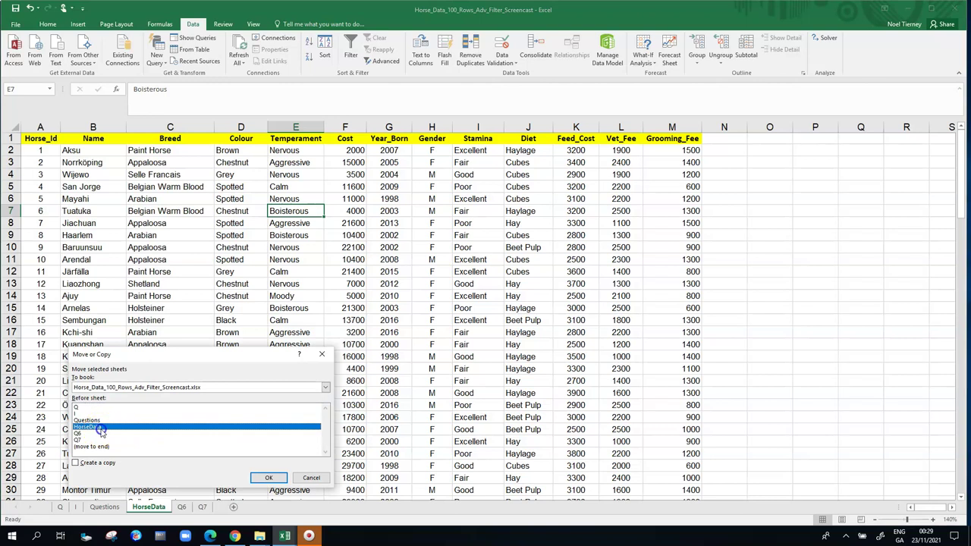
click(76, 462)
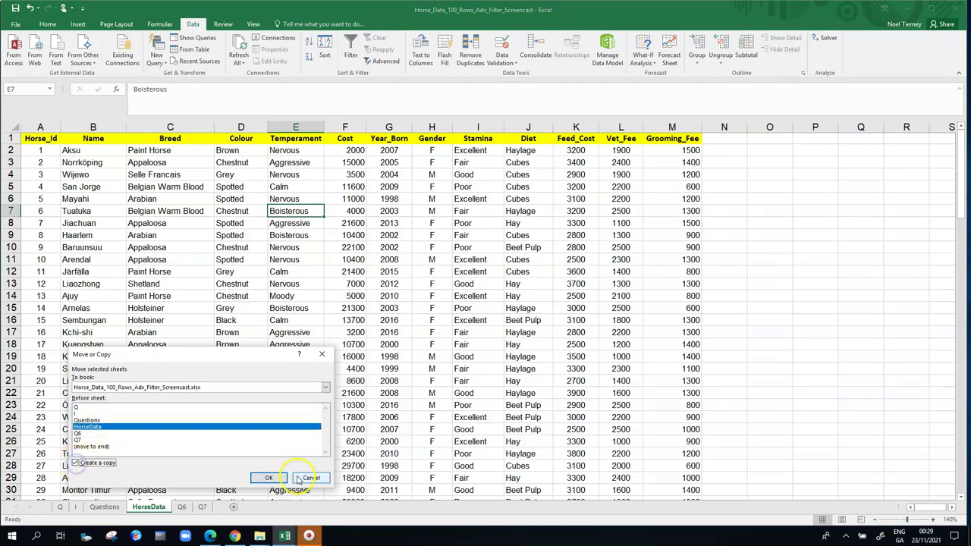
click(268, 477)
- Move the HorseData (2) copy to the end after Q7 and rename it Q8
click(173, 507)
drag(173, 507, 279, 507)
right_click(258, 507)
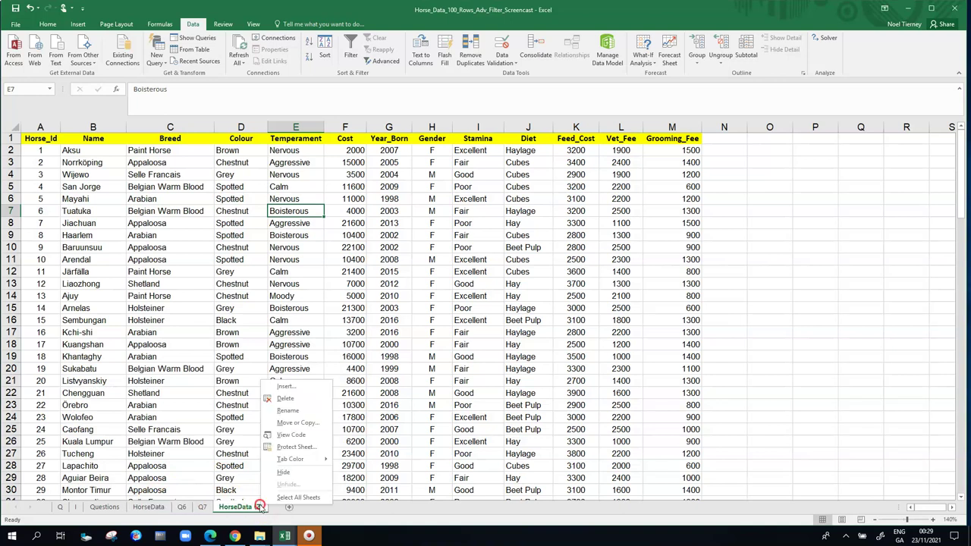
click(285, 399)
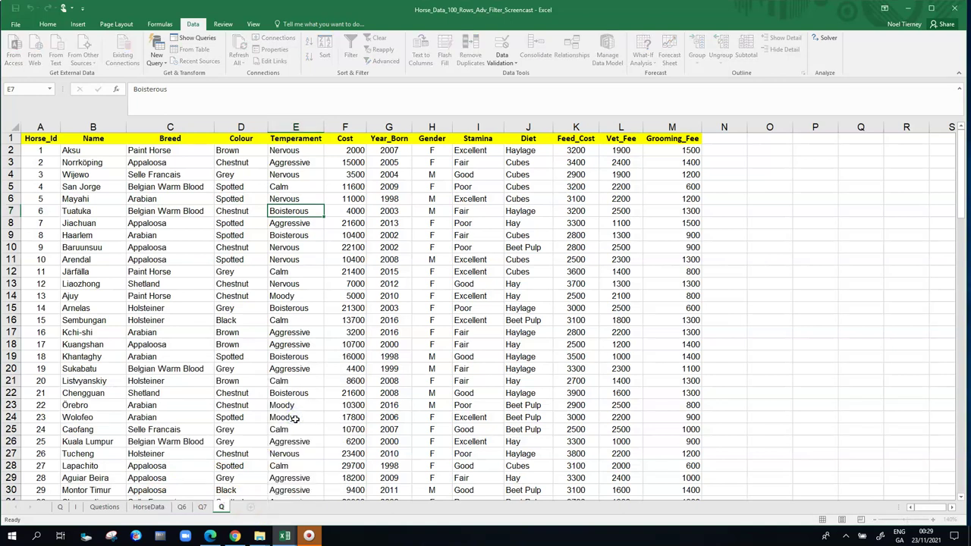
text(Q8)
key(Return)
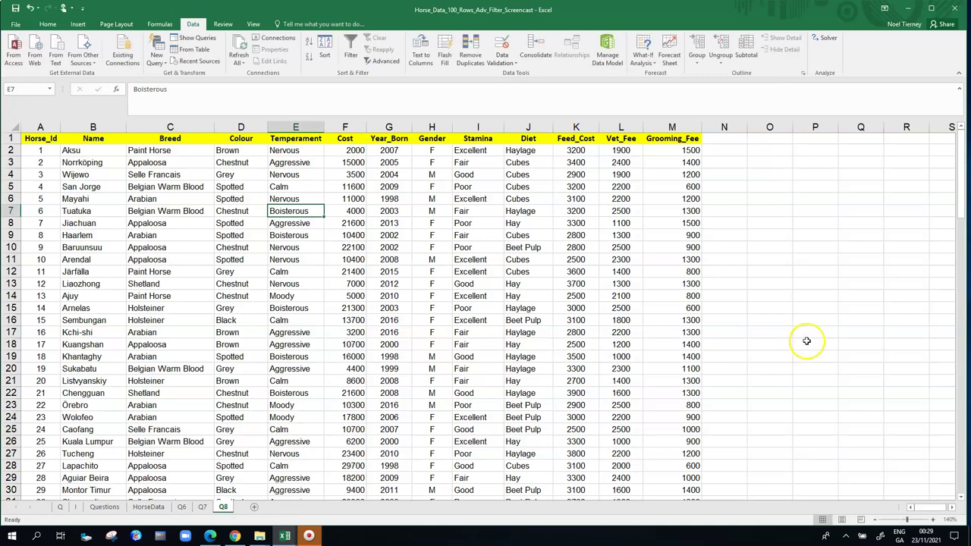
- Draw a text box below the horse data and paste the Q08 question into it
drag(962, 203, 962, 461)
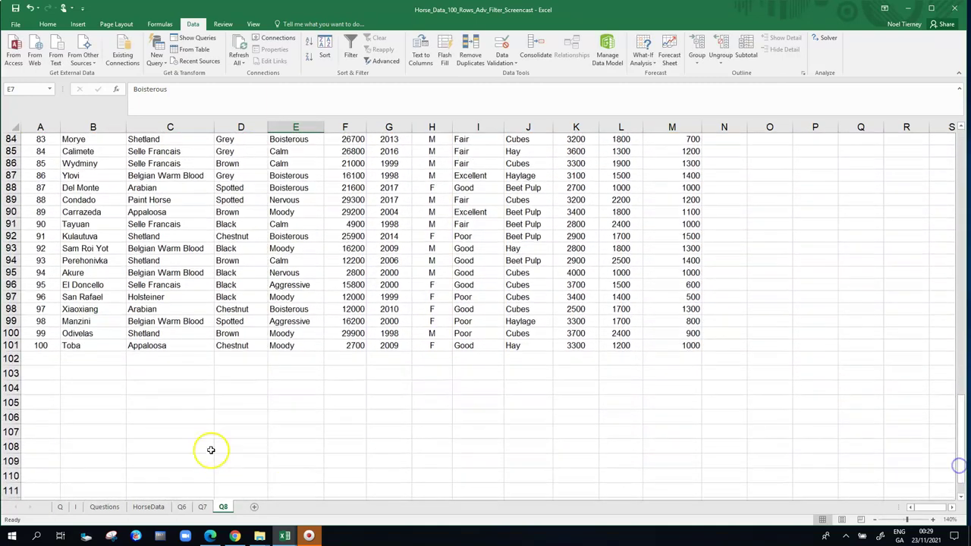
click(88, 372)
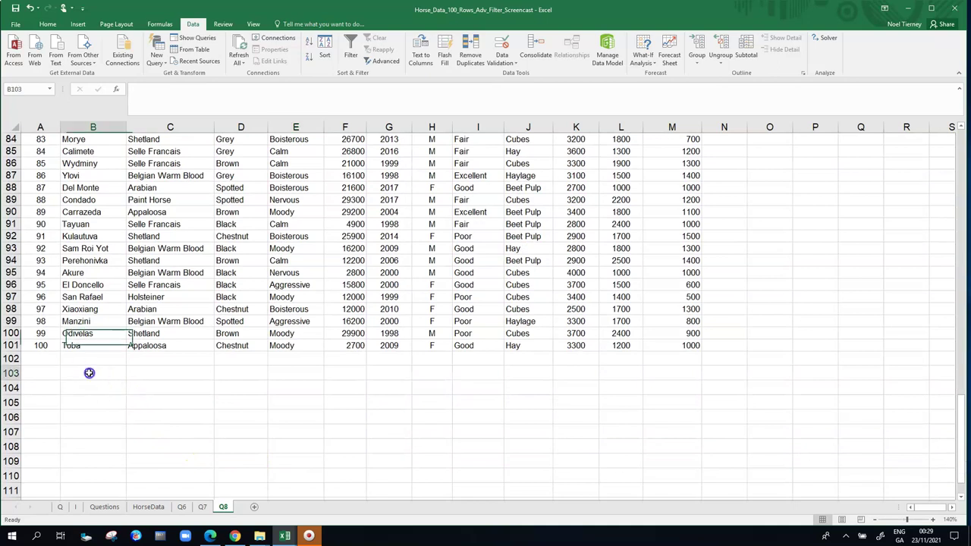
click(78, 24)
click(611, 50)
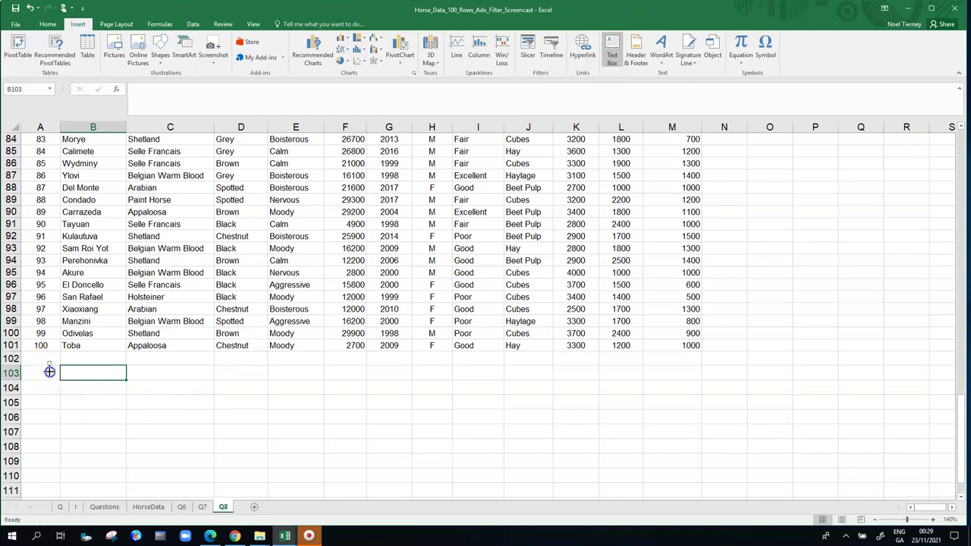
mouse_move(47, 362)
mouse_down()
mouse_move(334, 394)
mouse_move(543, 397)
mouse_up()
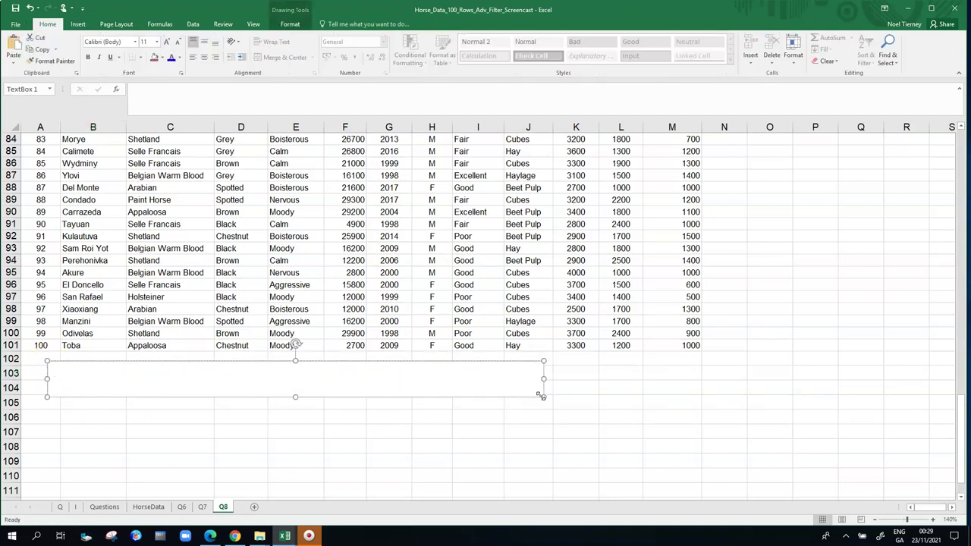
key(ctrl+v)
click(463, 395)
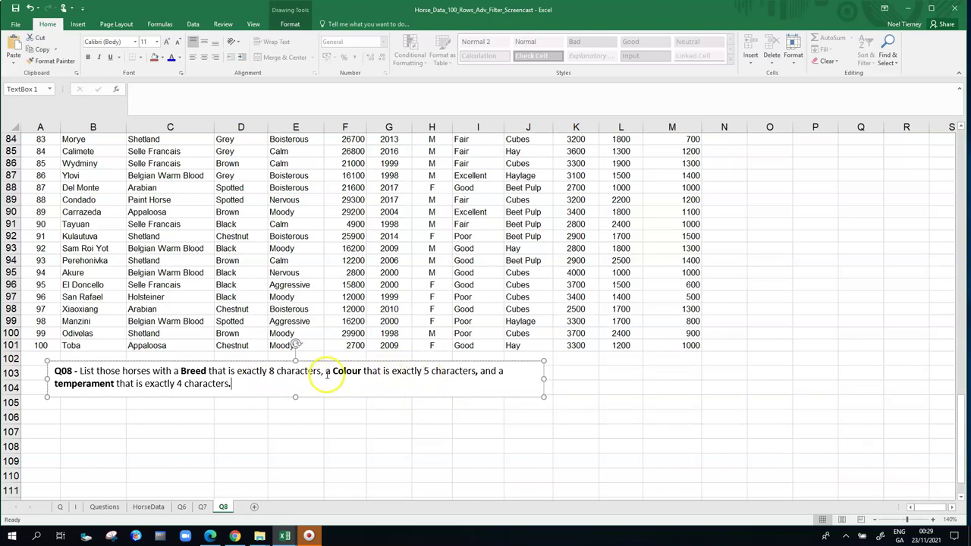
drag(323, 362, 324, 371)
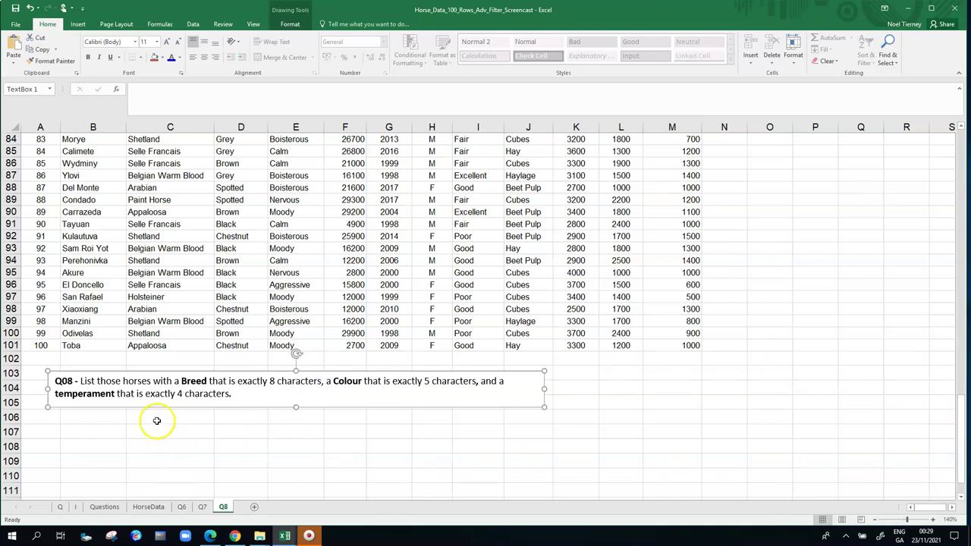
- Select the criteria area cells C107:E108 below the question
drag(156, 427, 372, 457)
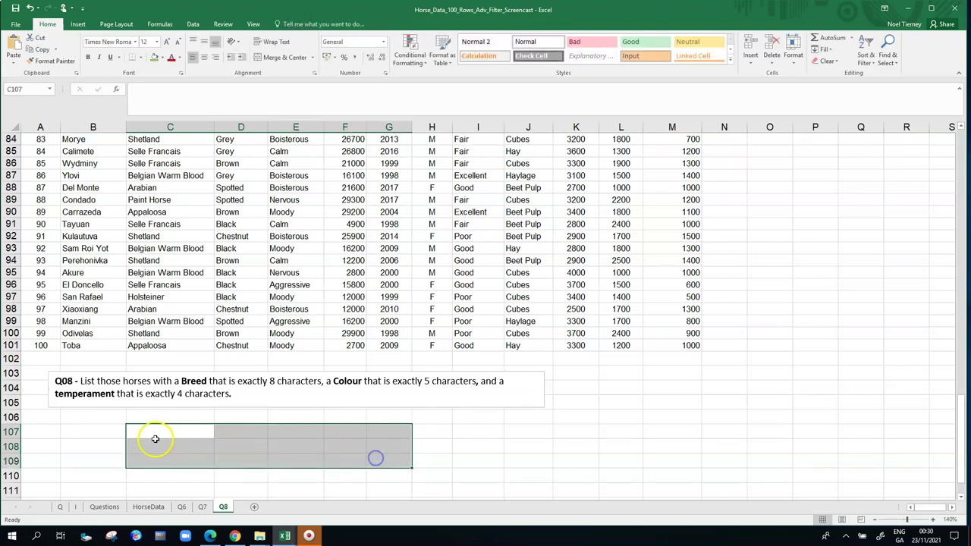
click(155, 436)
click(250, 431)
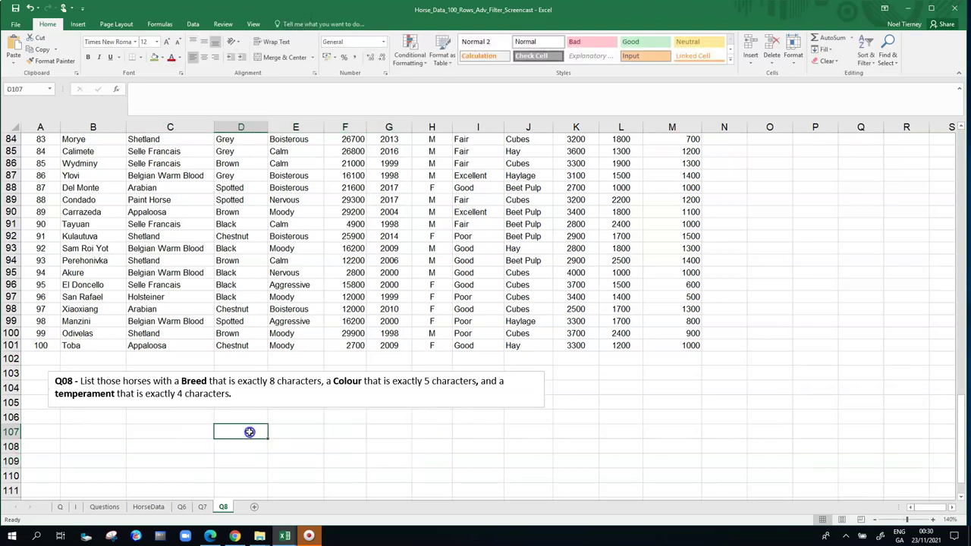
click(183, 430)
click(236, 431)
click(311, 430)
click(190, 448)
click(251, 448)
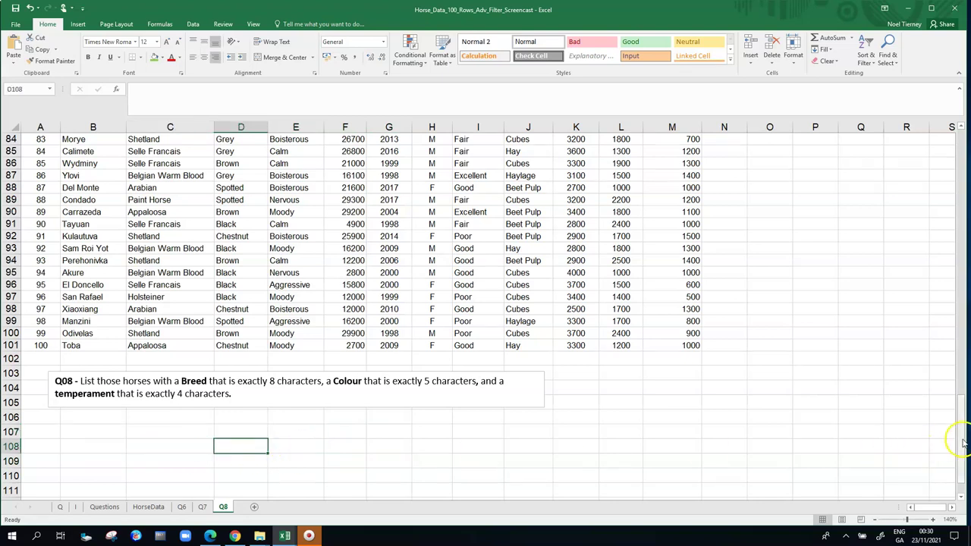
- Copy the Breed, Colour and Temperament headers from row 1 into C106:E106
drag(961, 434, 959, 127)
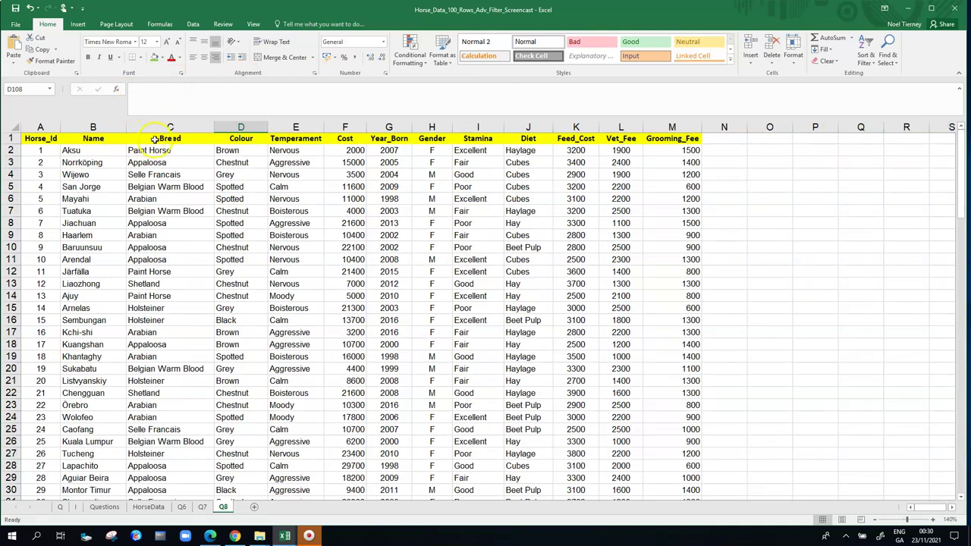
drag(43, 139, 688, 138)
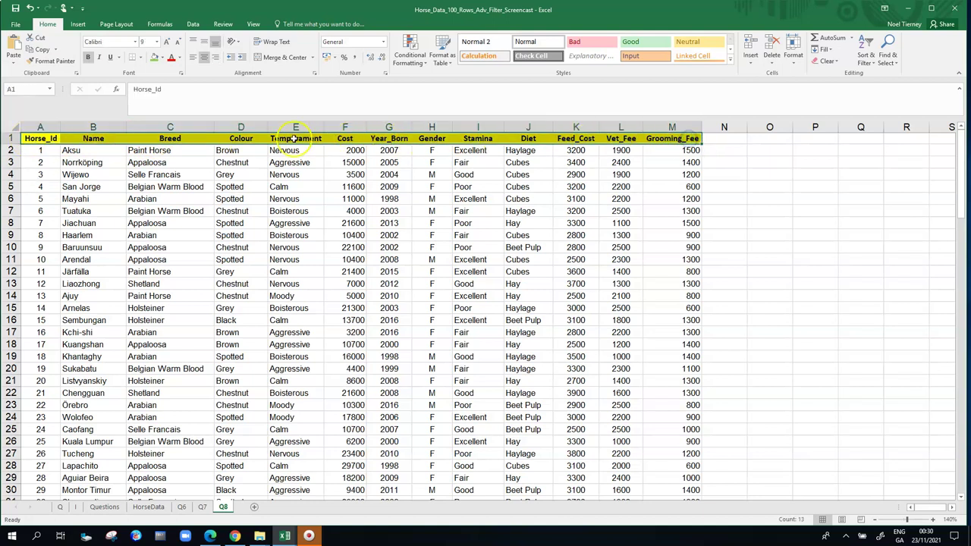
drag(191, 139, 296, 144)
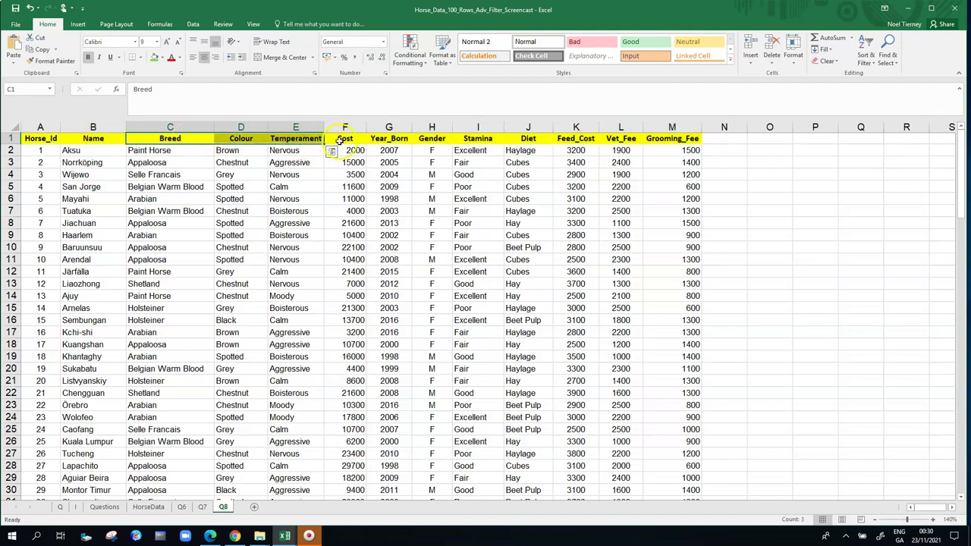
key(ctrl+c)
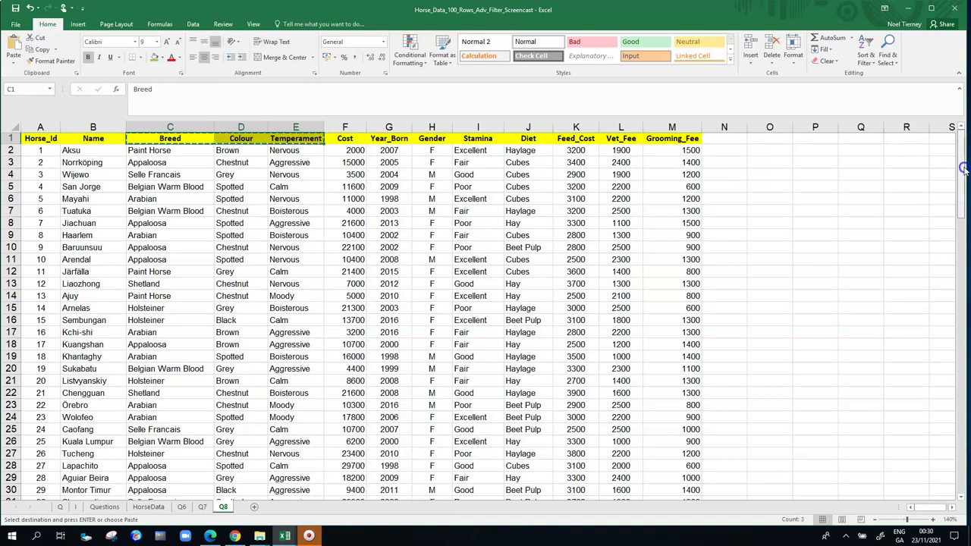
drag(964, 151, 964, 421)
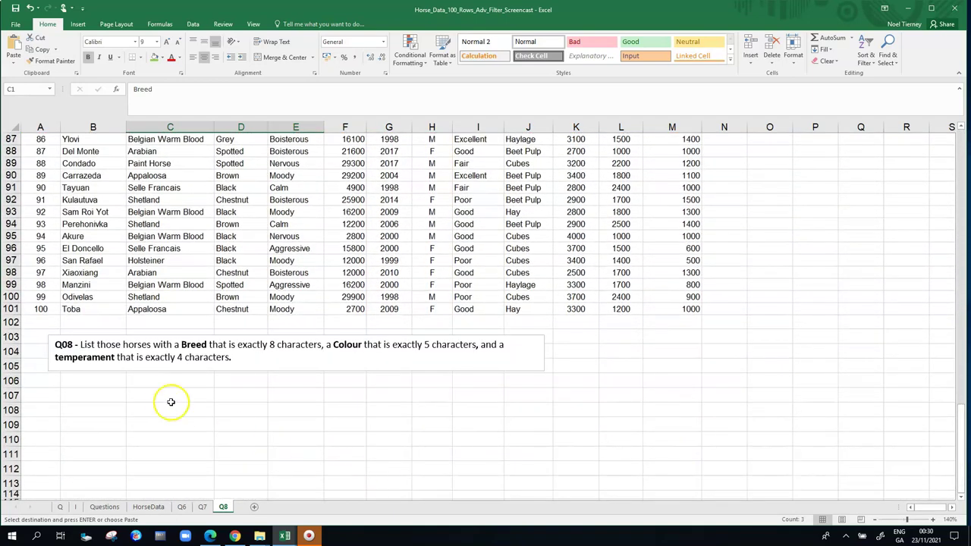
click(159, 382)
key(ctrl+v)
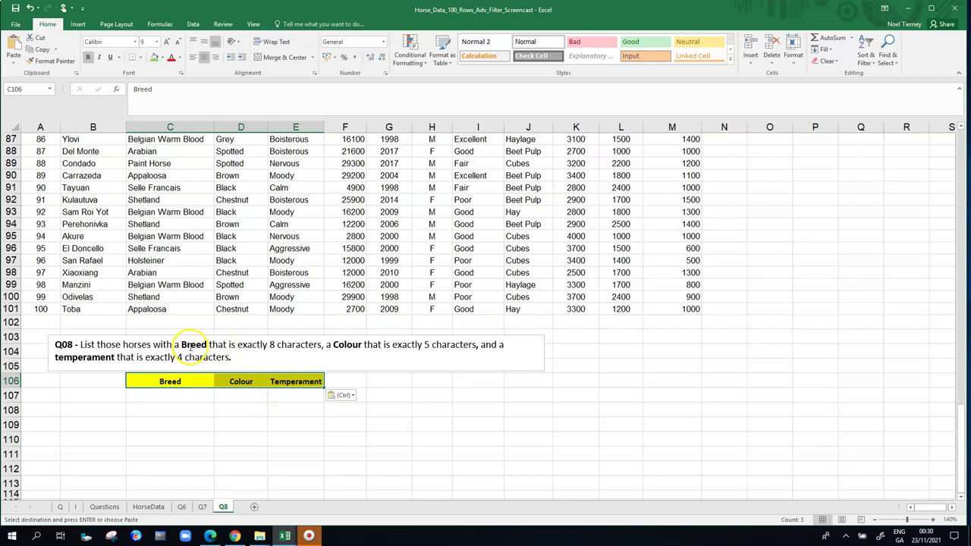
click(180, 393)
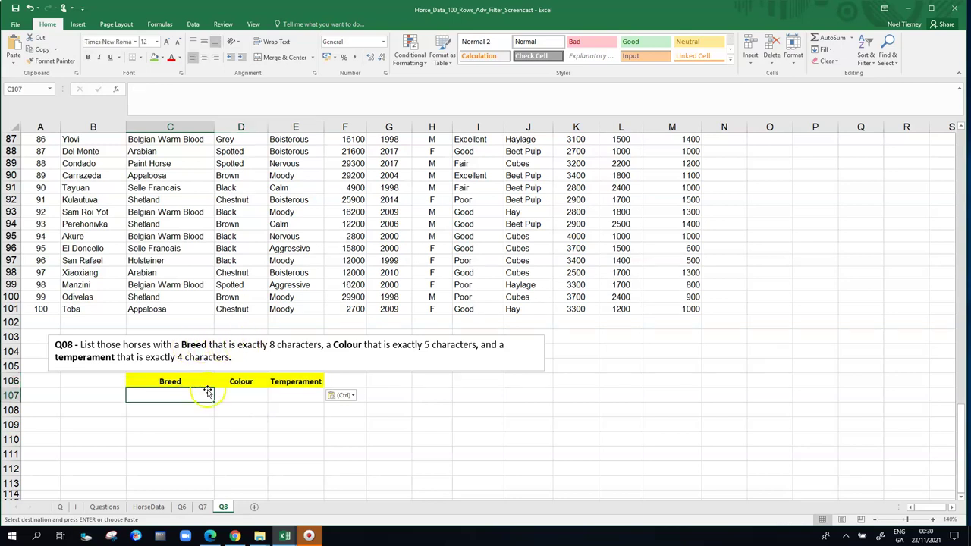
- Enter ???????? in C107, ????? in D107 and ???? in E107
text(?)
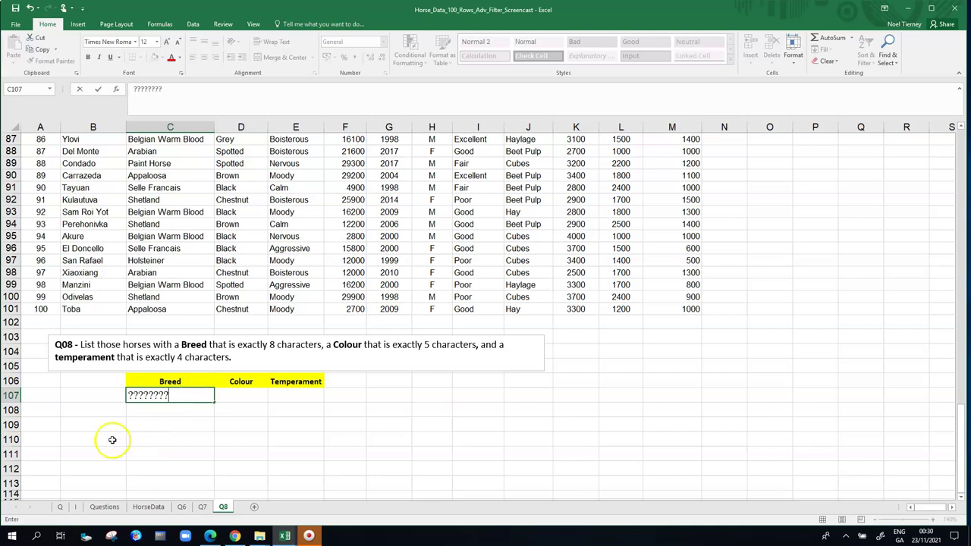
click(133, 90)
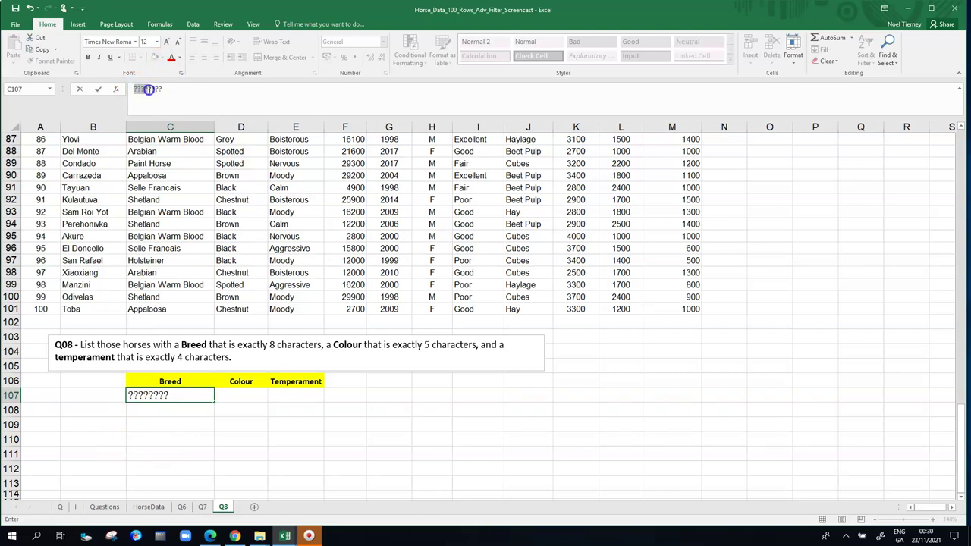
click(162, 89)
key(Return)
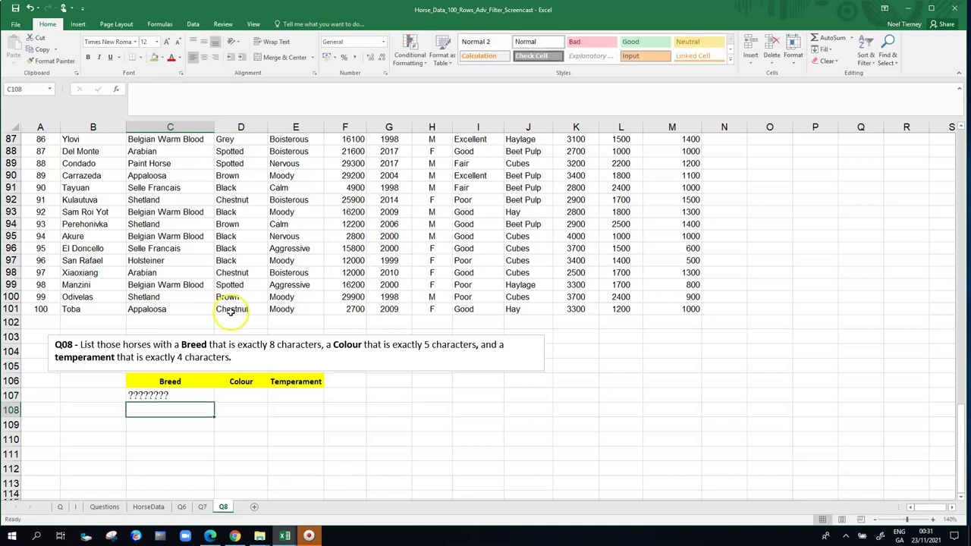
click(183, 392)
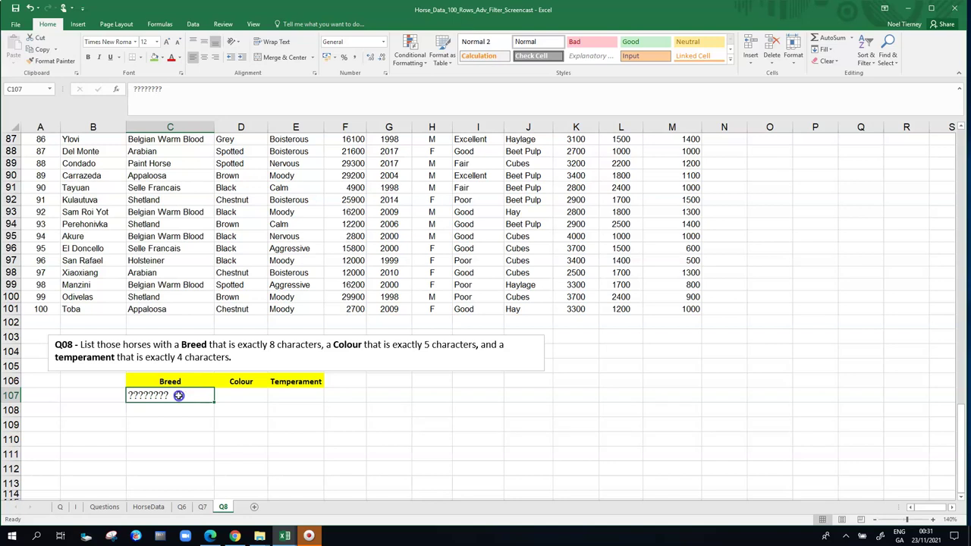
click(240, 392)
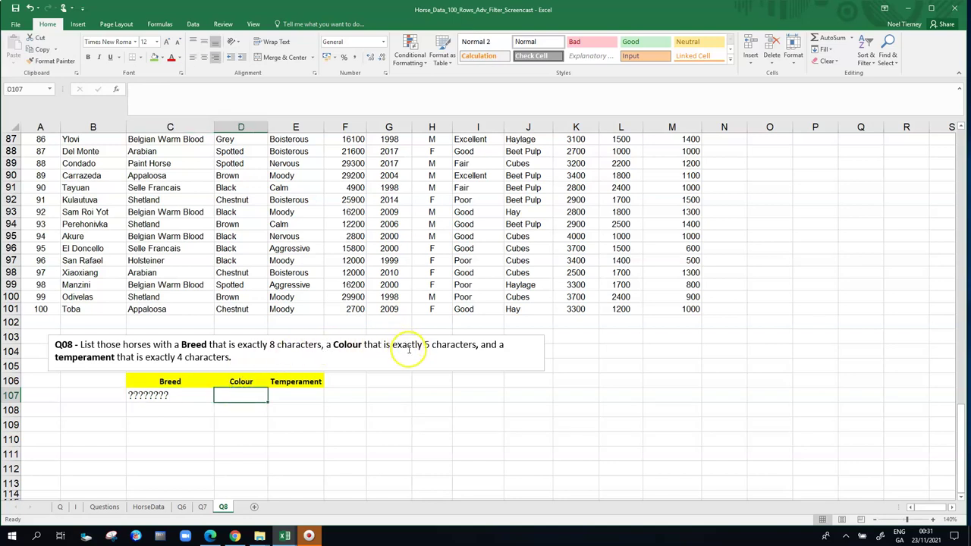
text(?)
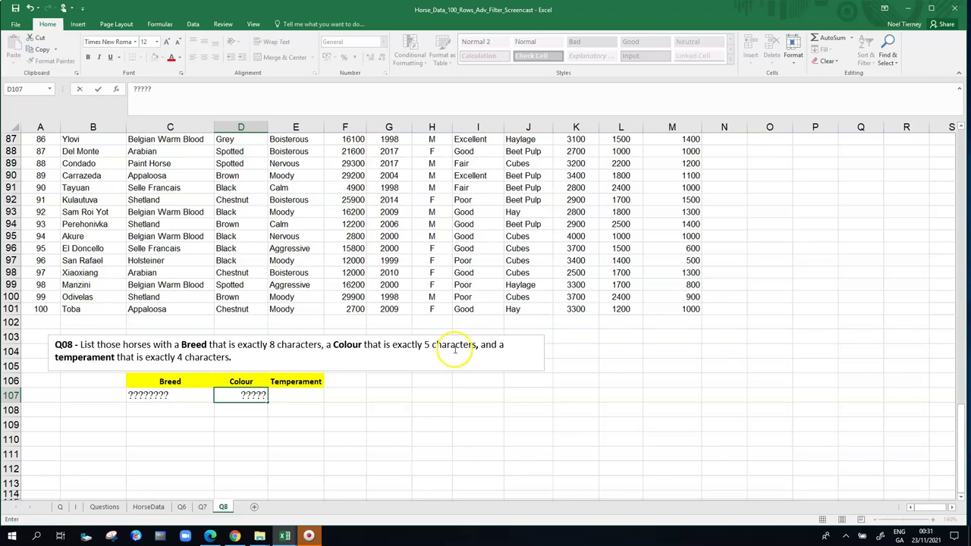
click(309, 397)
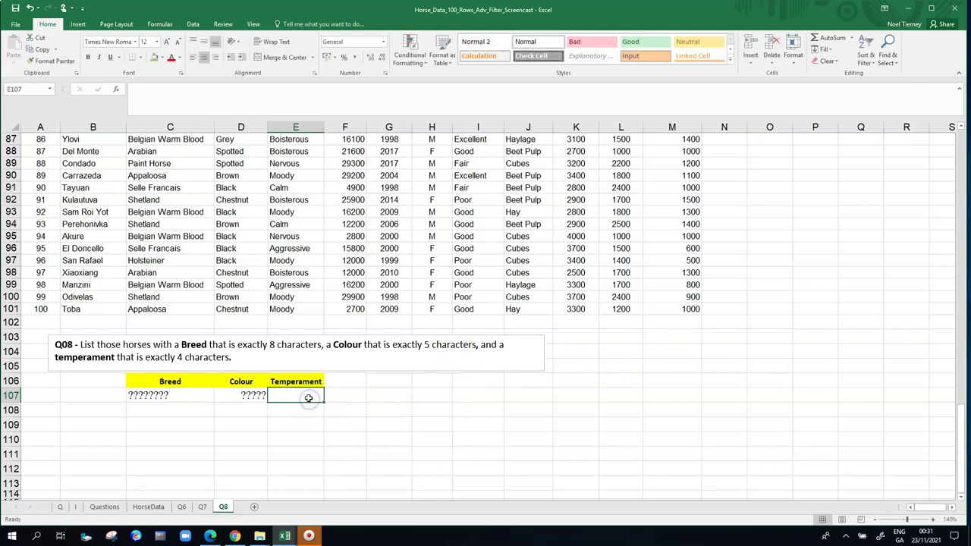
text(????)
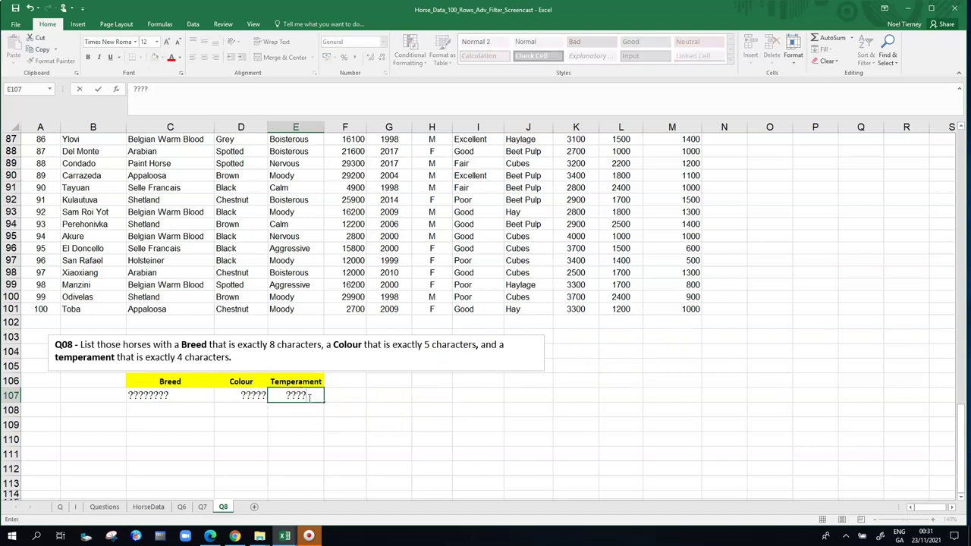
click(388, 408)
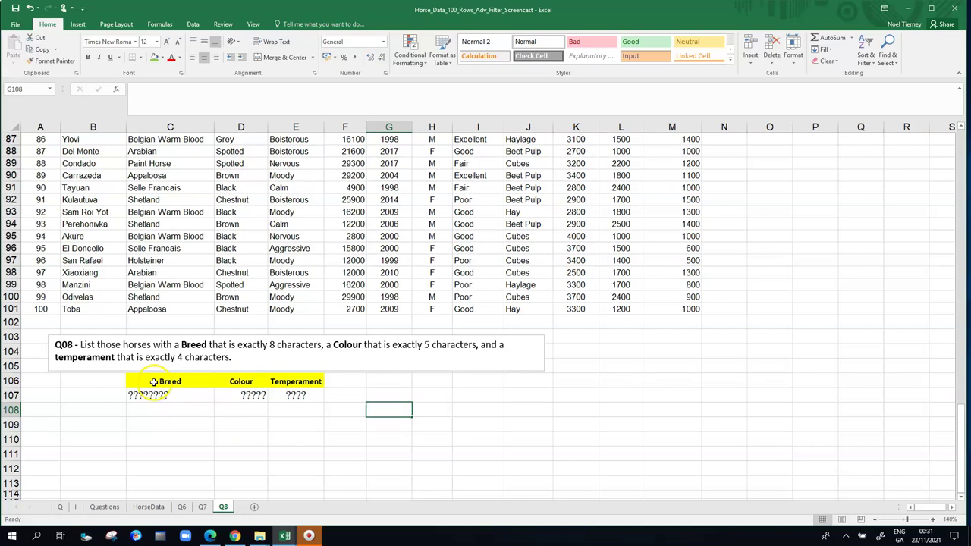
- Review the C106:E107 criteria block, then select a cell inside the horse list
drag(148, 382, 291, 391)
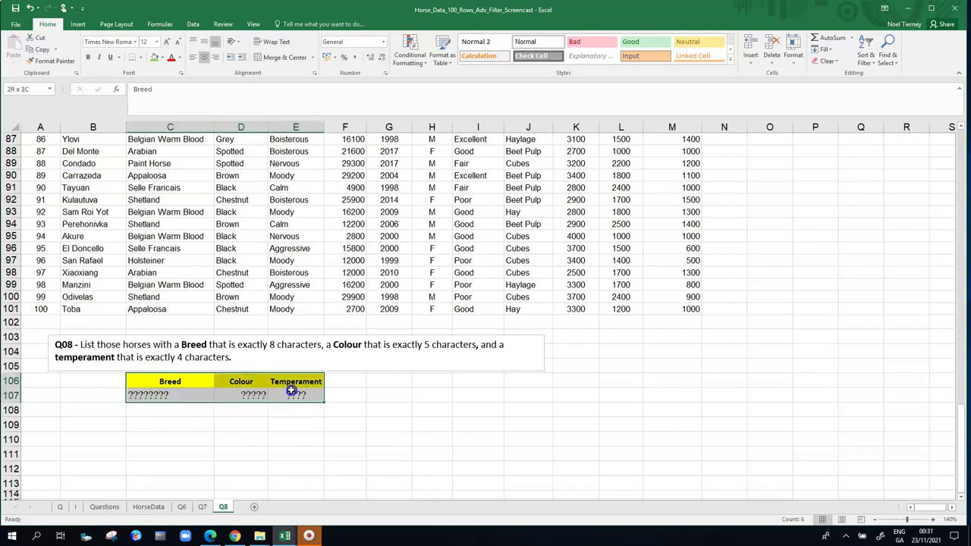
drag(292, 389, 293, 390)
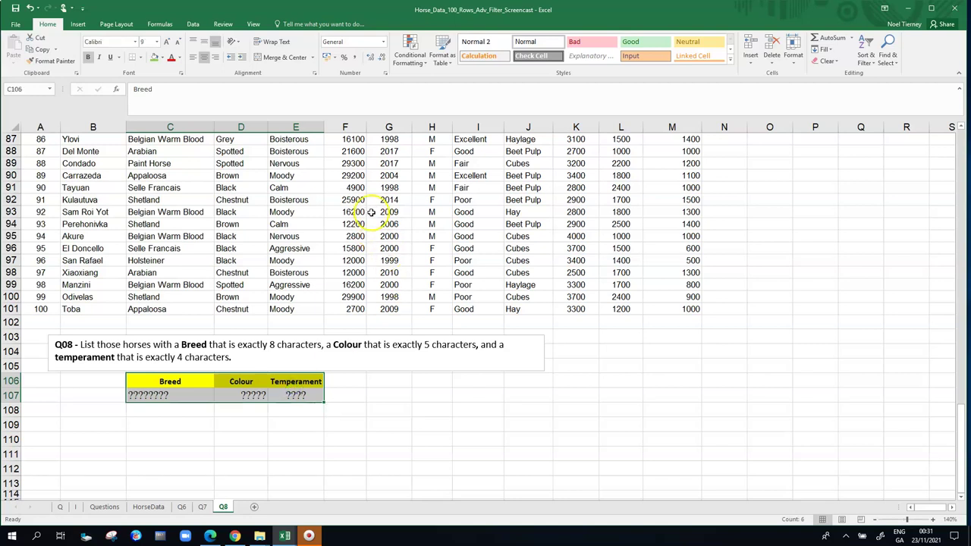
click(391, 409)
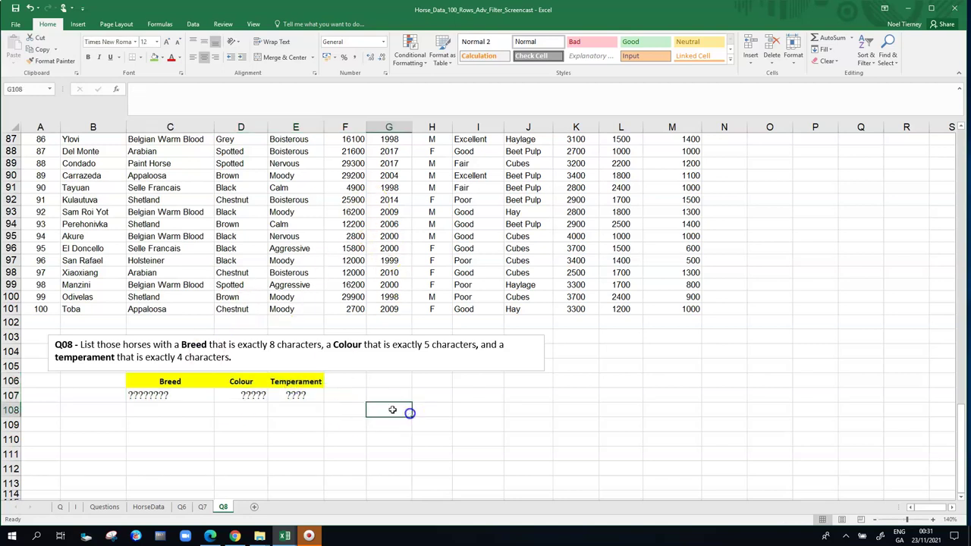
click(156, 395)
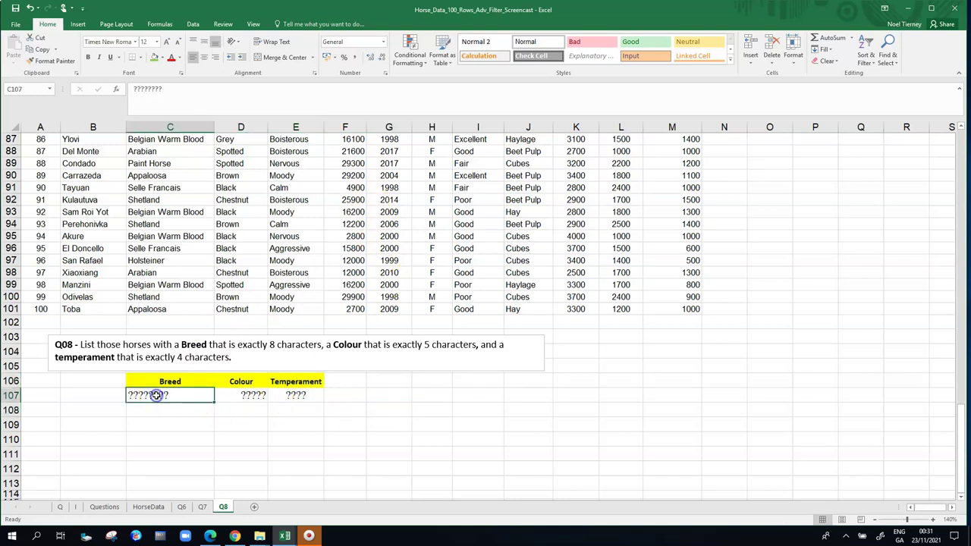
click(261, 396)
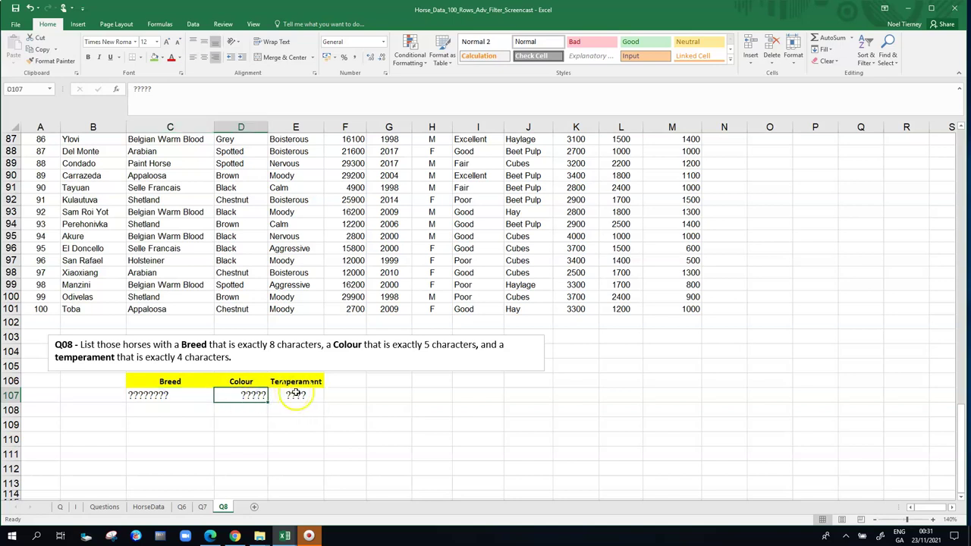
click(292, 393)
drag(158, 396, 285, 395)
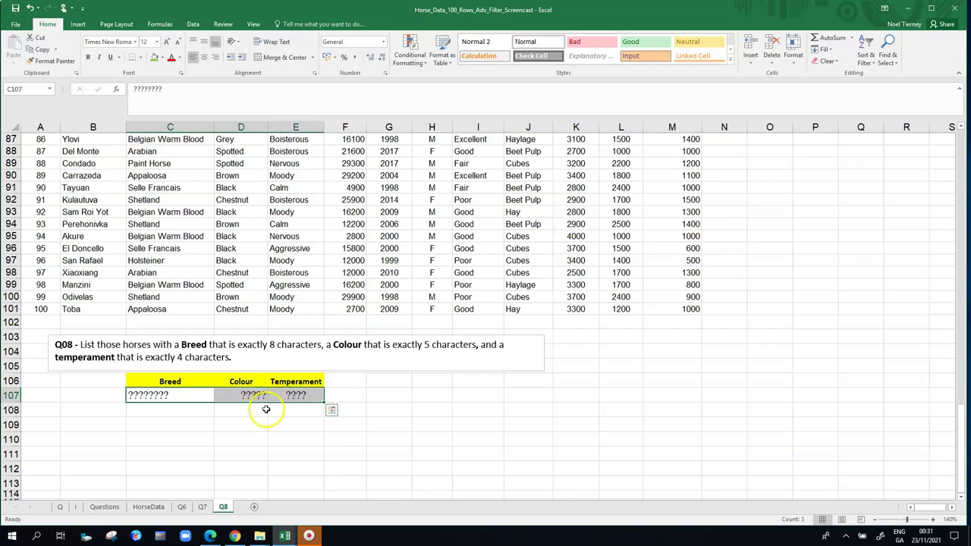
click(465, 382)
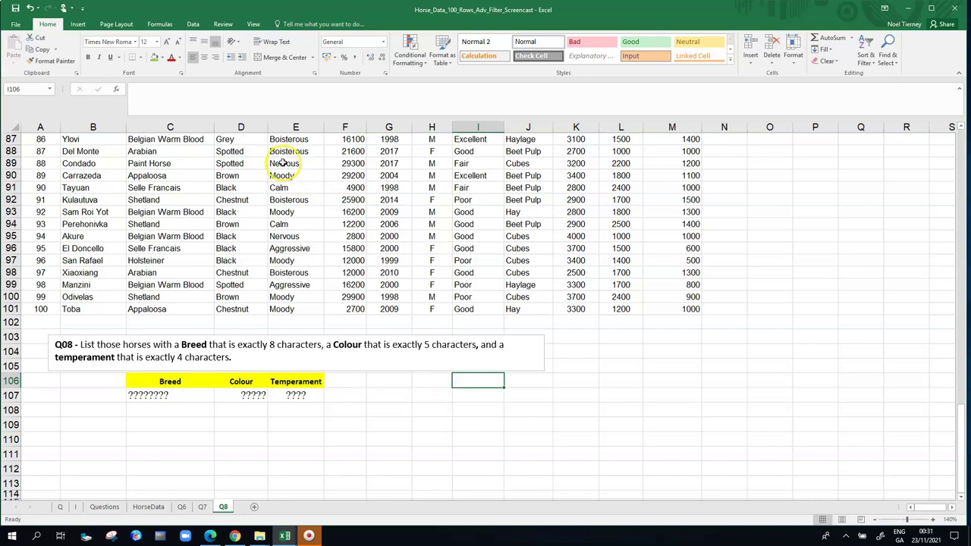
click(284, 165)
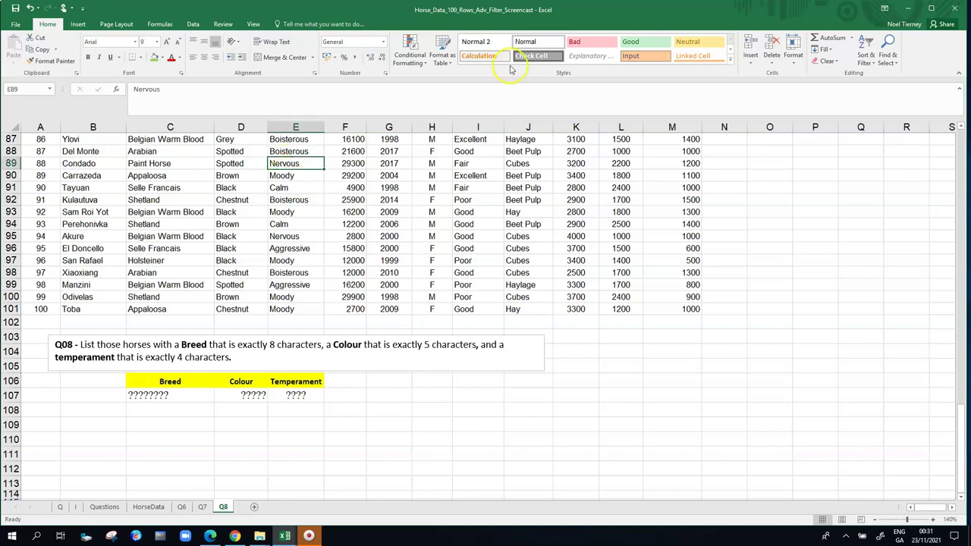
- Run an in-place Advanced Filter with criteria range C106:E107, showing 66 of 100 records
click(194, 25)
click(387, 61)
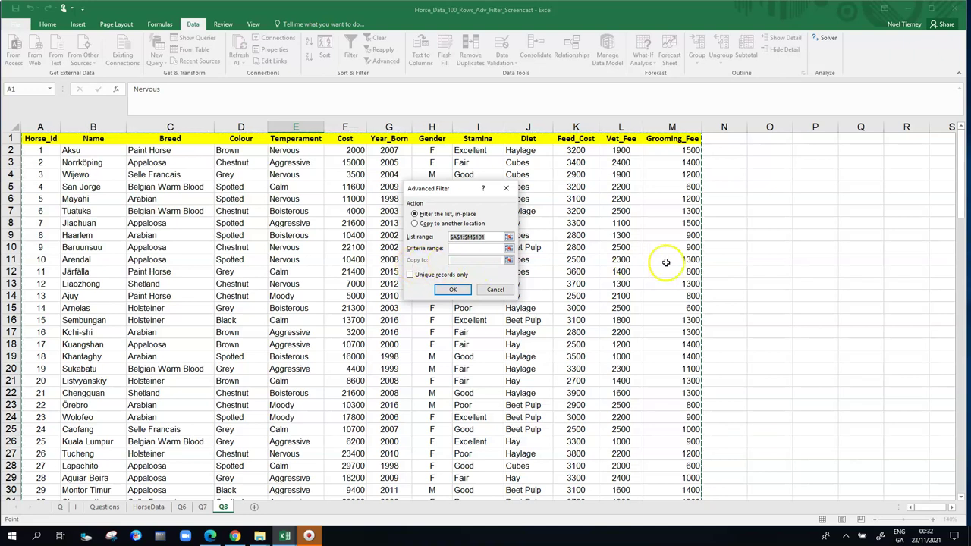
click(456, 248)
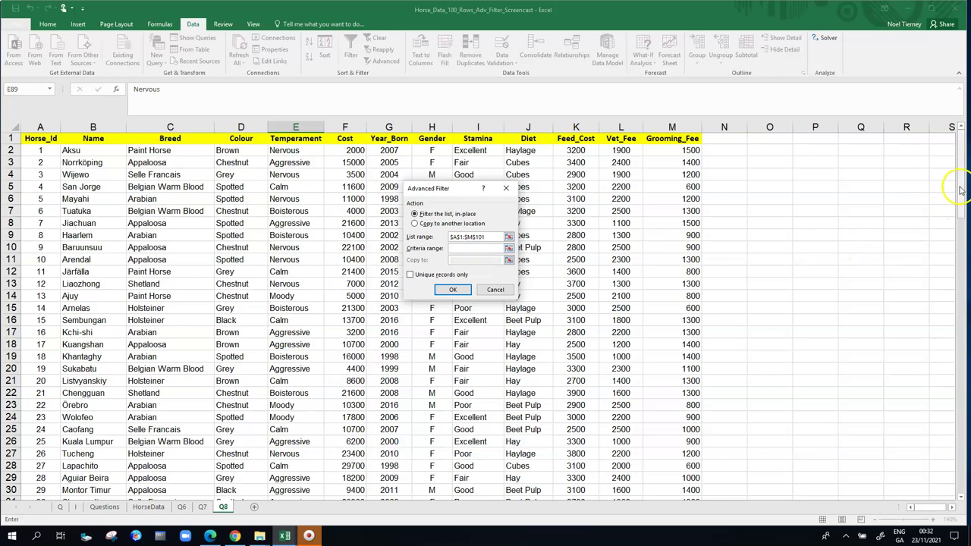
drag(960, 188, 964, 413)
drag(146, 374, 280, 396)
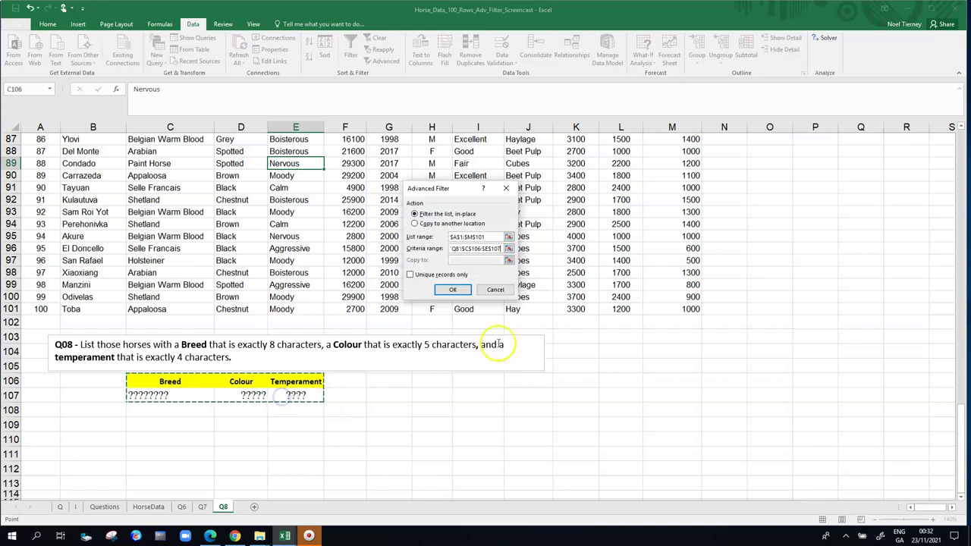
click(454, 289)
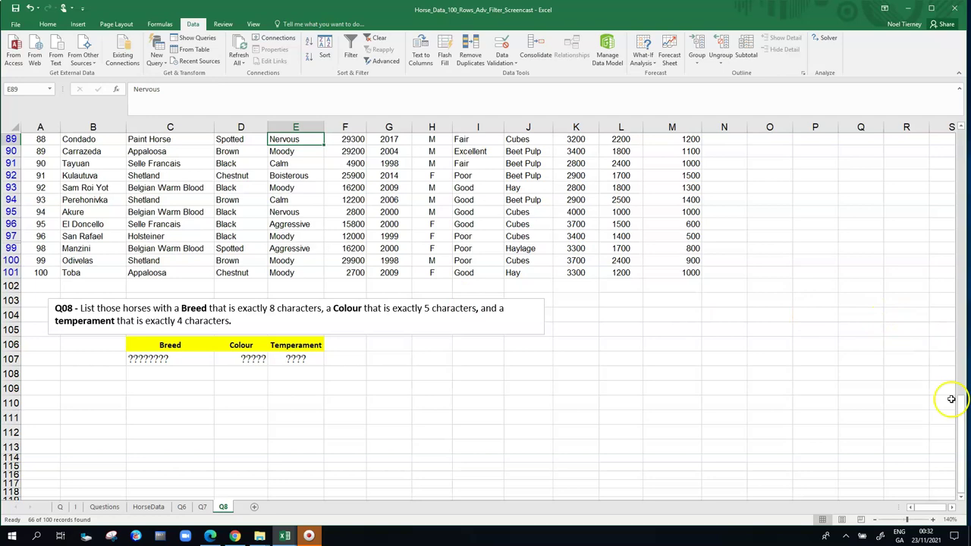
- Check the C107, D107 and E107 criteria, then start editing C107 at its beginning
drag(962, 438, 966, 416)
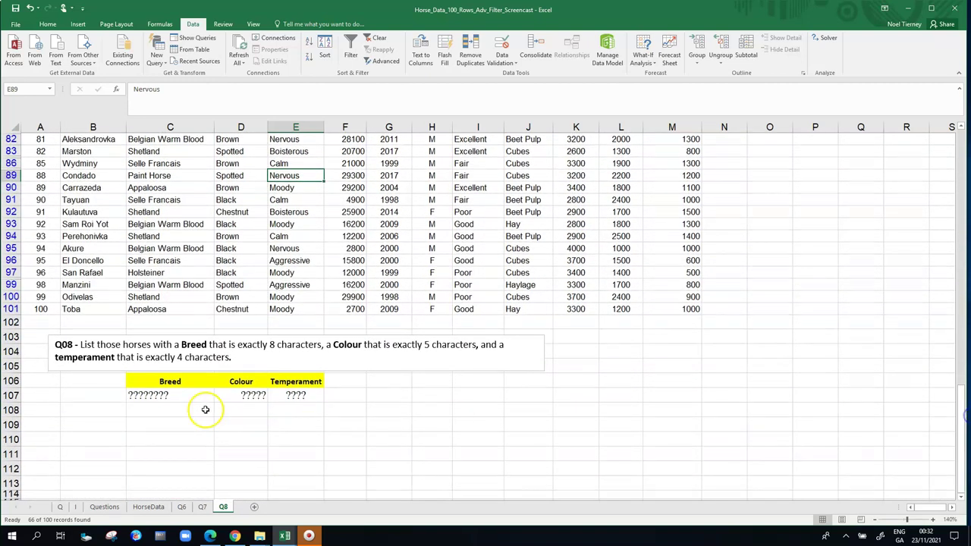
click(159, 395)
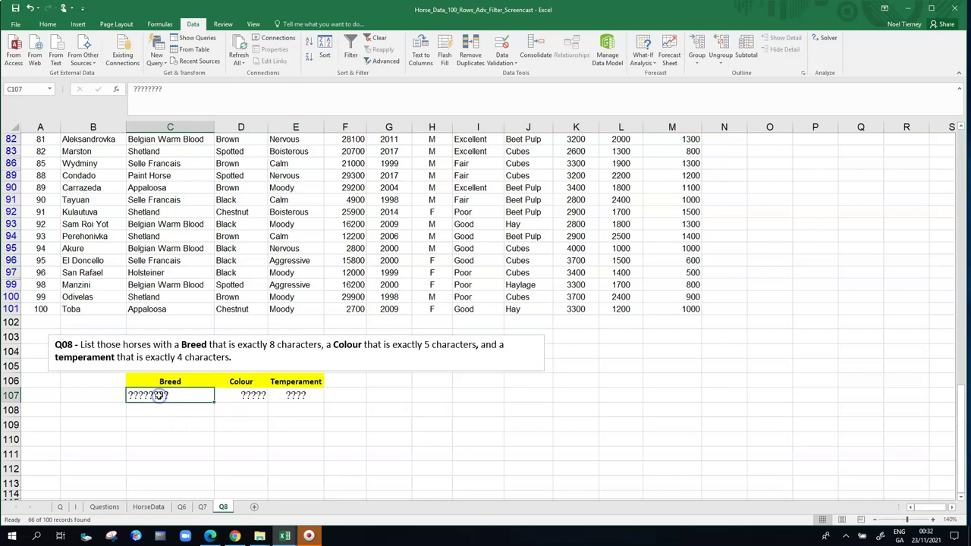
click(254, 395)
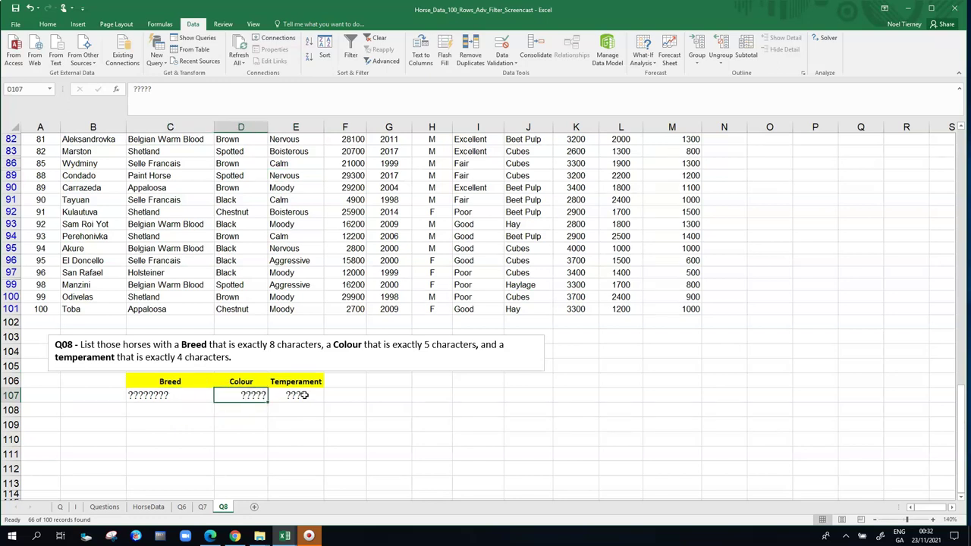
click(302, 395)
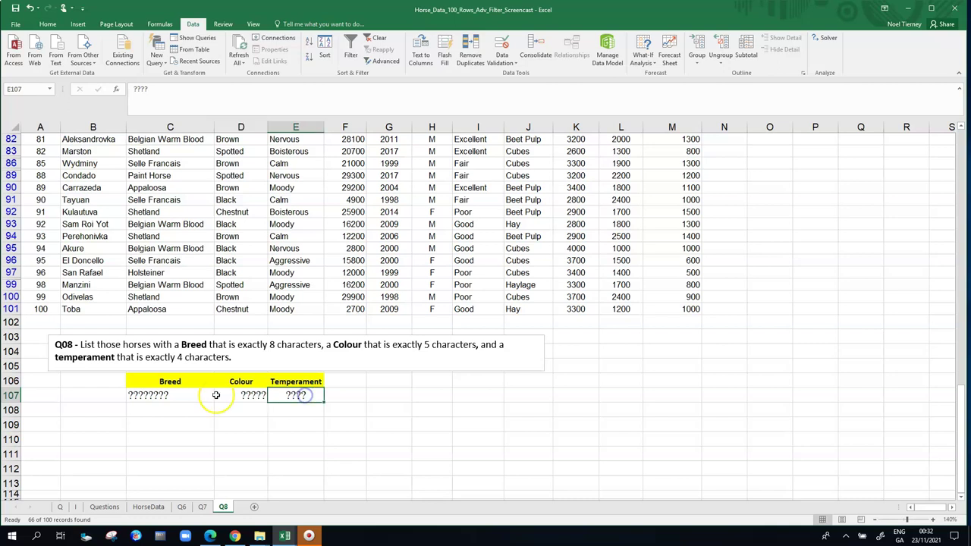
click(149, 393)
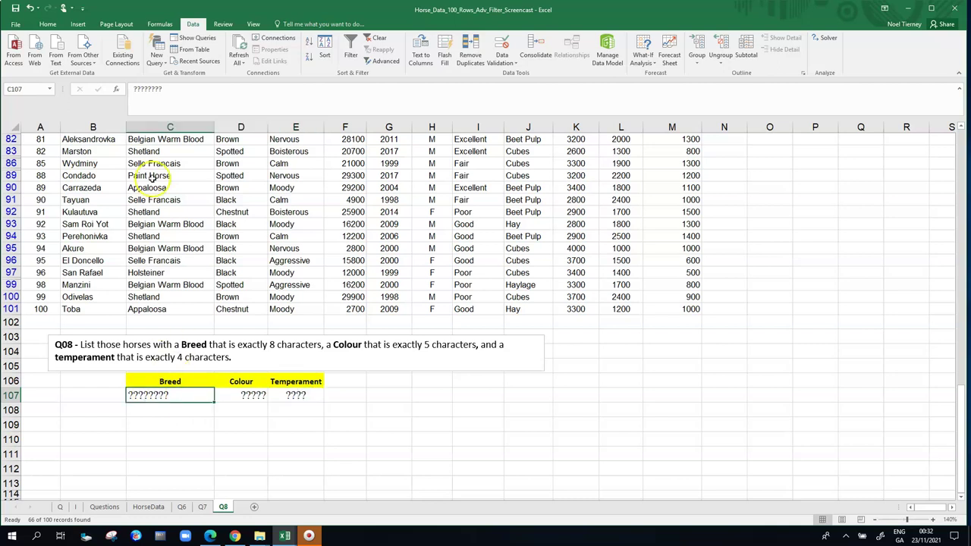
click(134, 88)
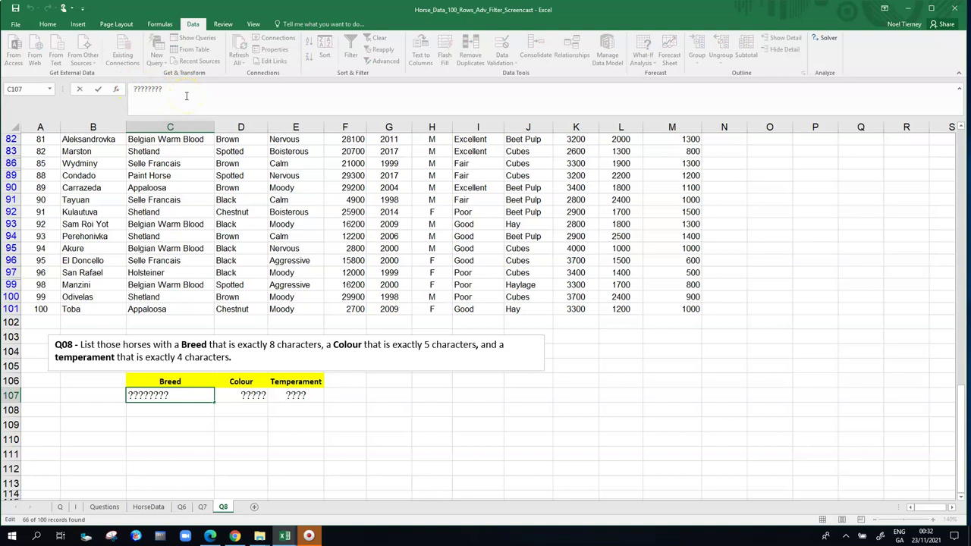
- Prefix the Breed criterion with = and dismiss the resulting formula error
text(=)
key(Return)
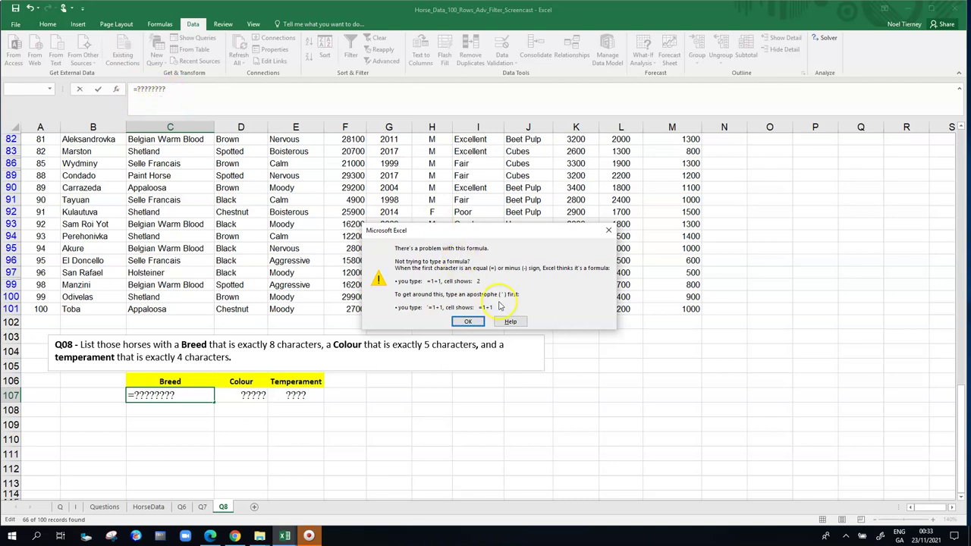
click(608, 229)
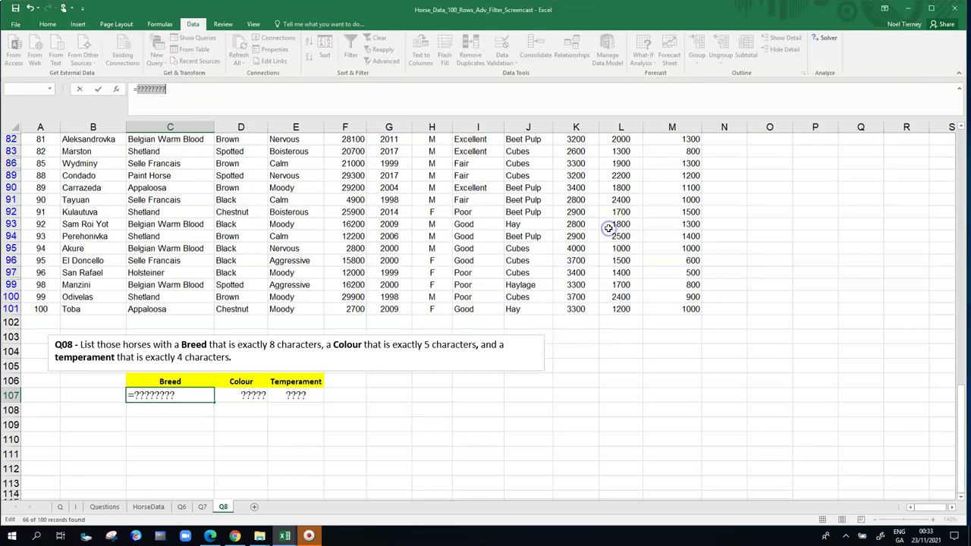
- Add an apostrophe so C107 stores '=???????? as text
click(132, 88)
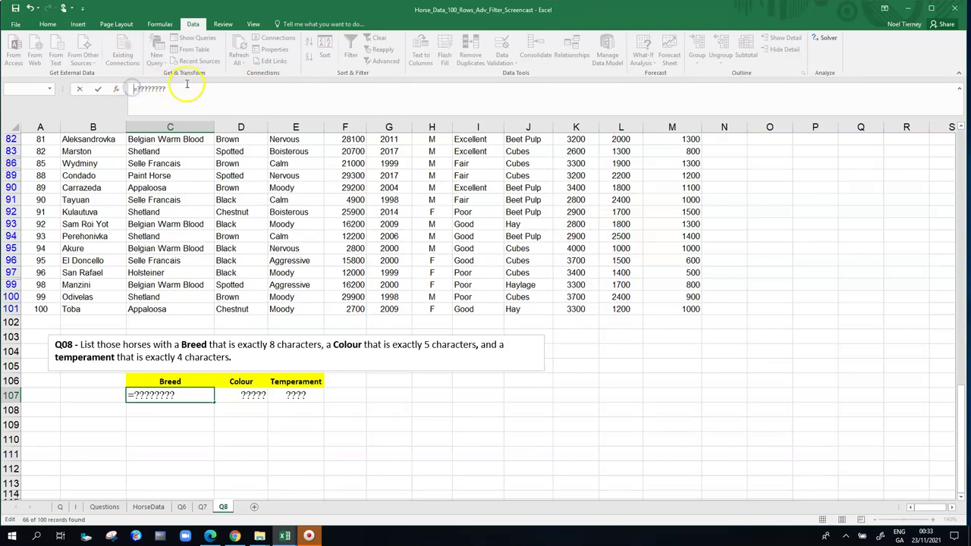
text(')
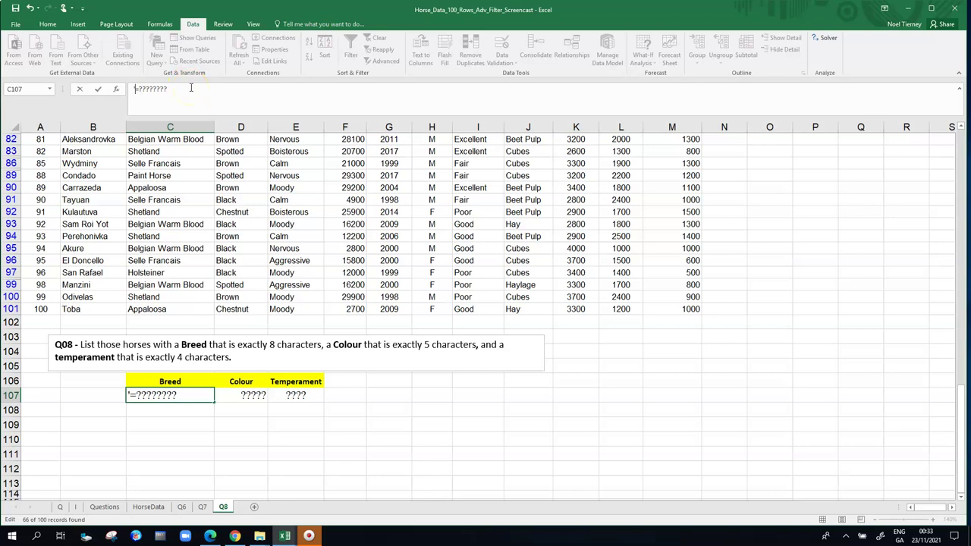
click(137, 396)
click(156, 94)
drag(177, 88, 134, 89)
click(168, 89)
key(Return)
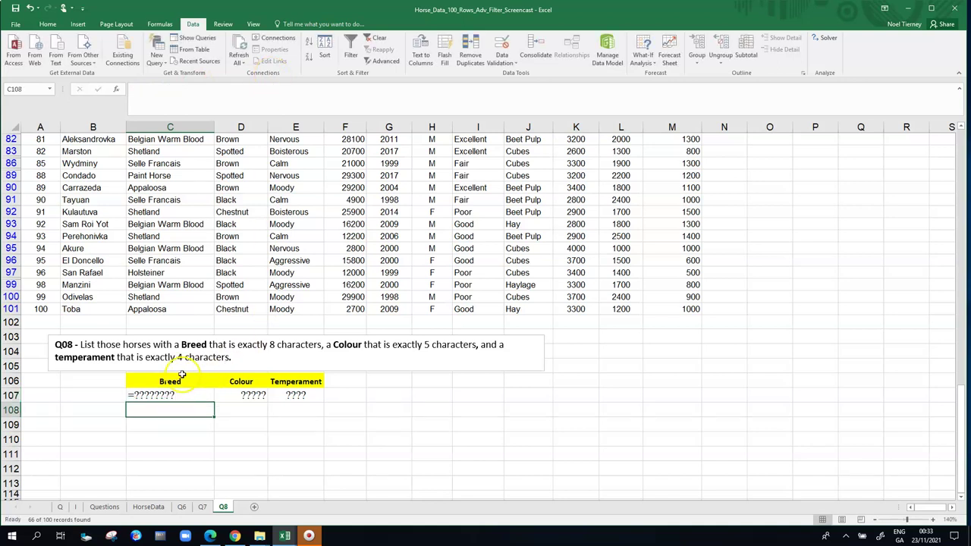
click(151, 396)
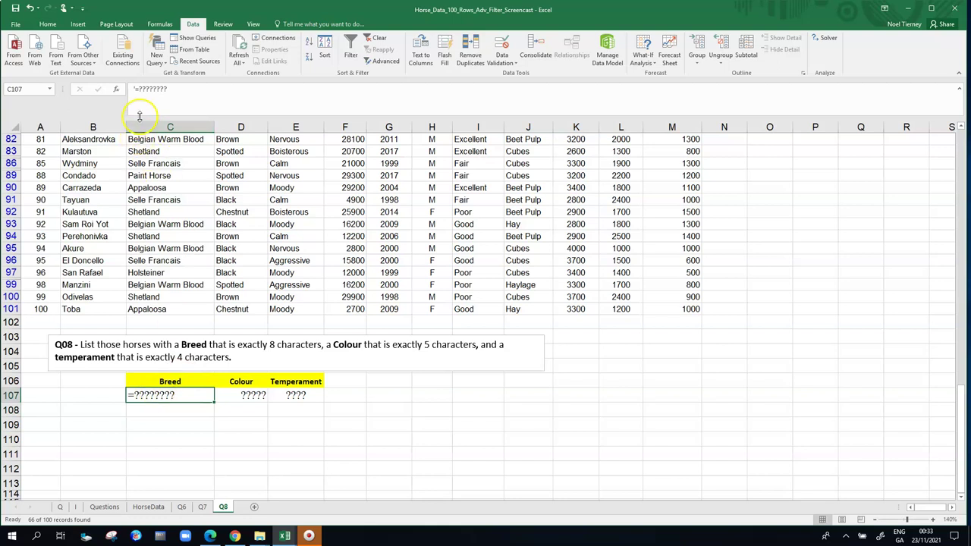
click(135, 88)
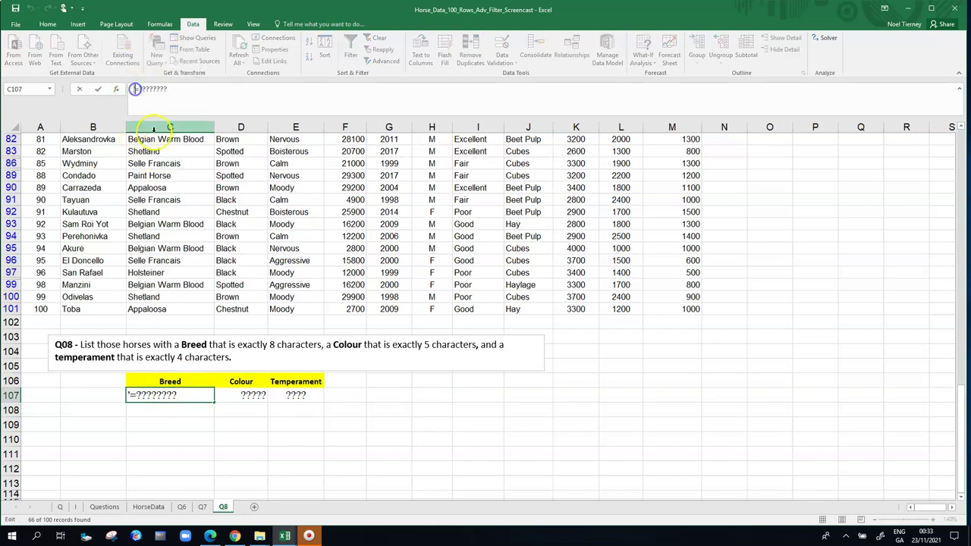
key(Escape)
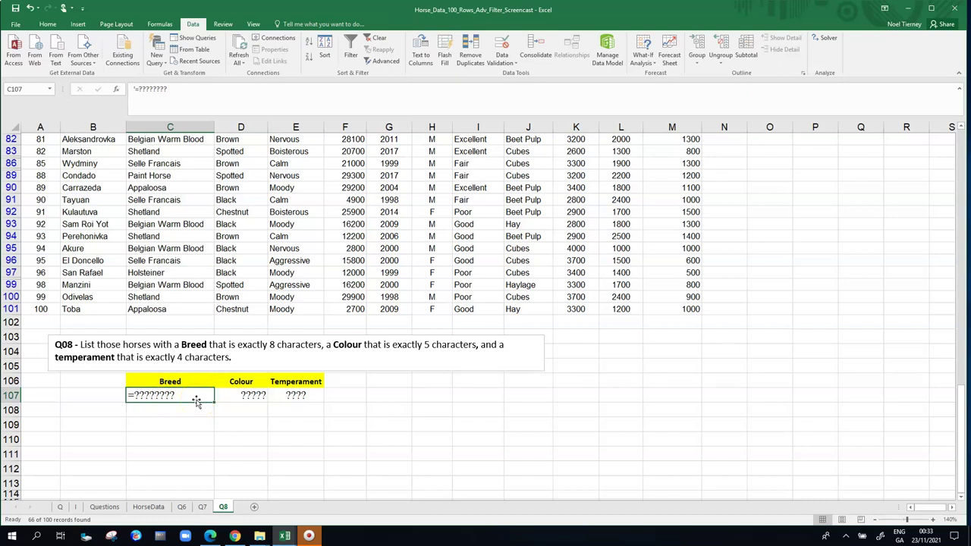
- Change the Colour criterion in D107 to '=????? after dismissing the formula error
click(250, 394)
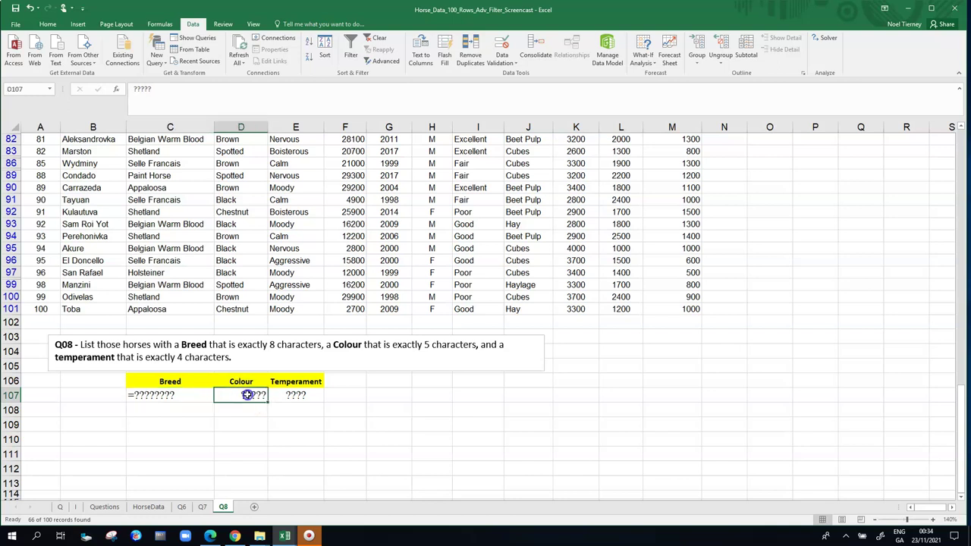
click(134, 88)
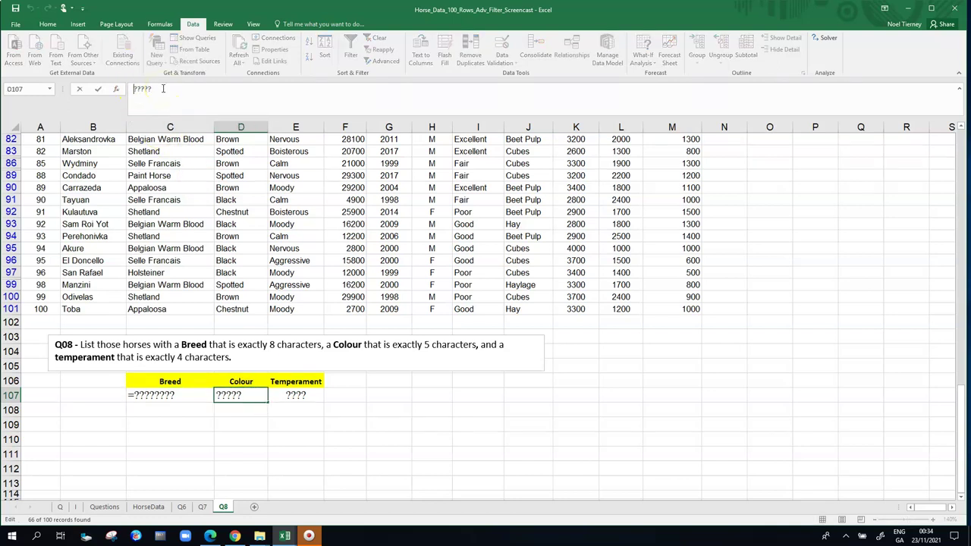
text(=)
key(Return)
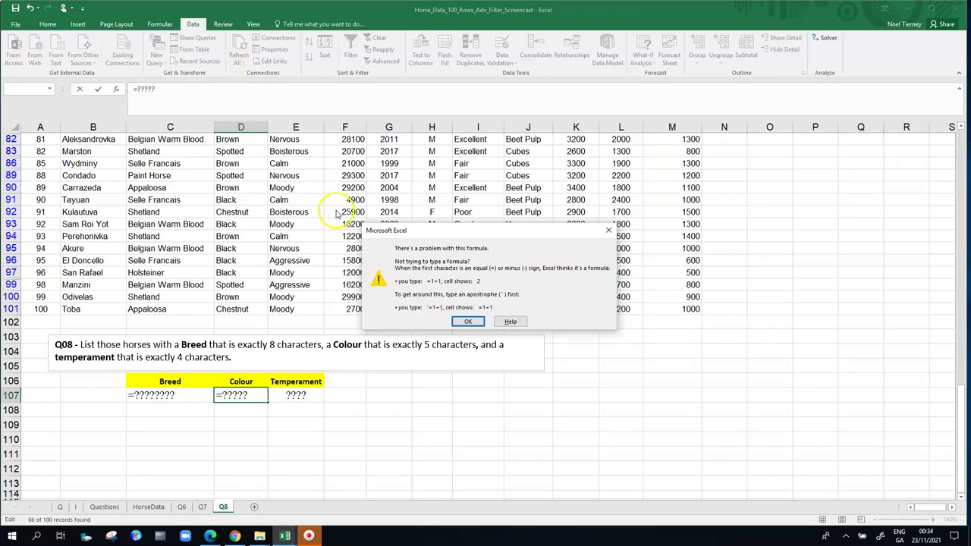
click(461, 322)
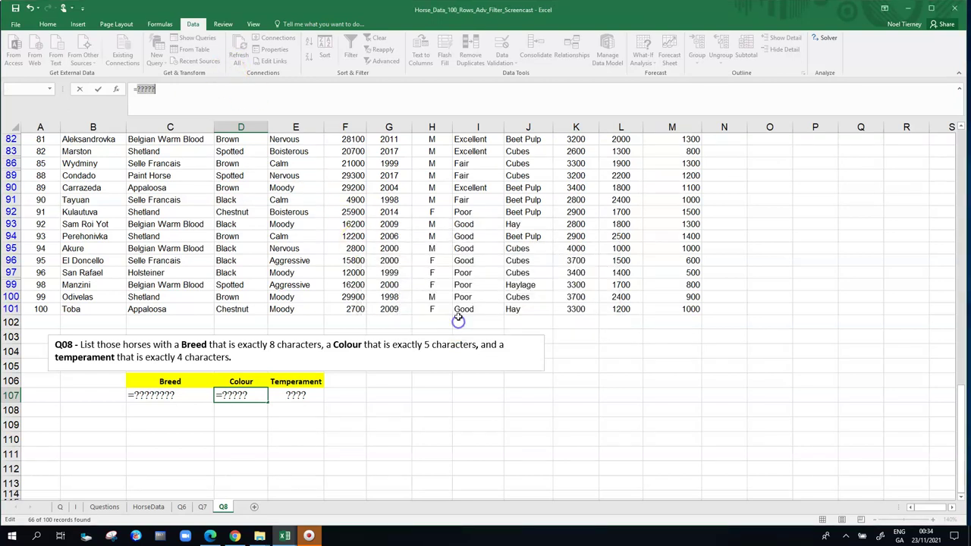
click(134, 89)
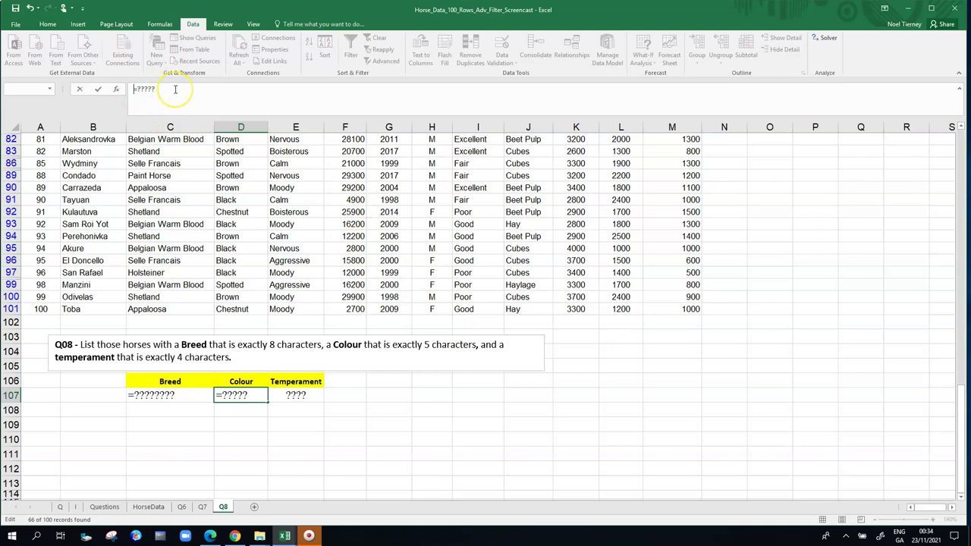
text(')
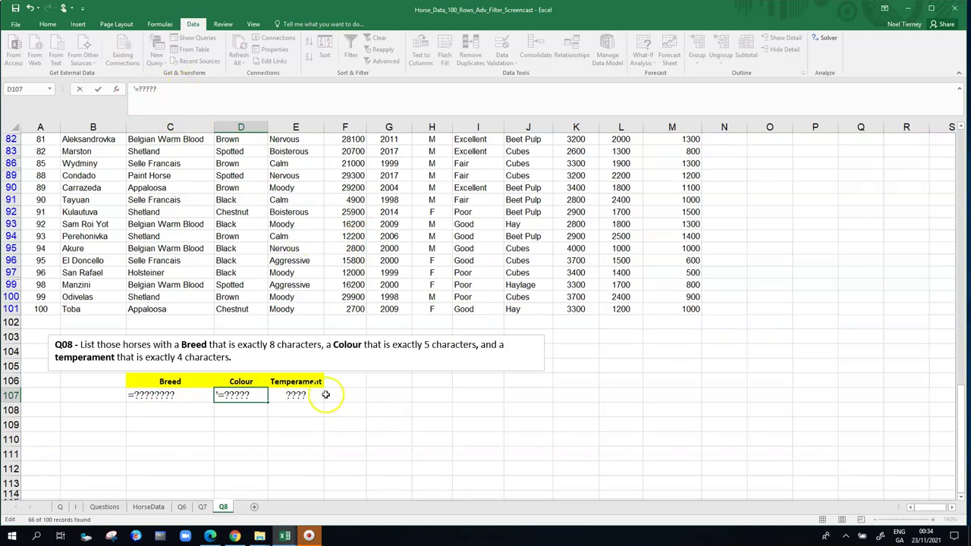
key(Return)
- Change the Temperament criterion in E107 to '=????
click(304, 395)
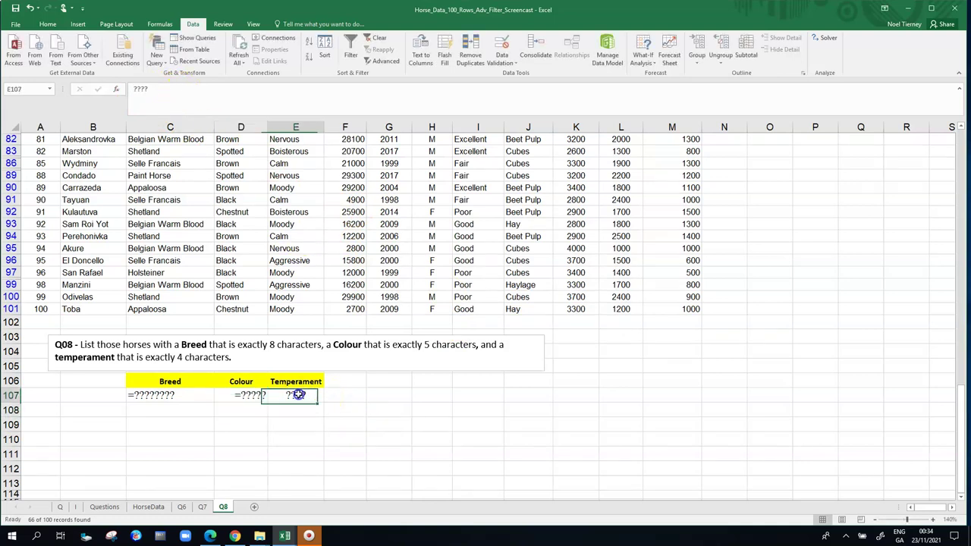
click(135, 88)
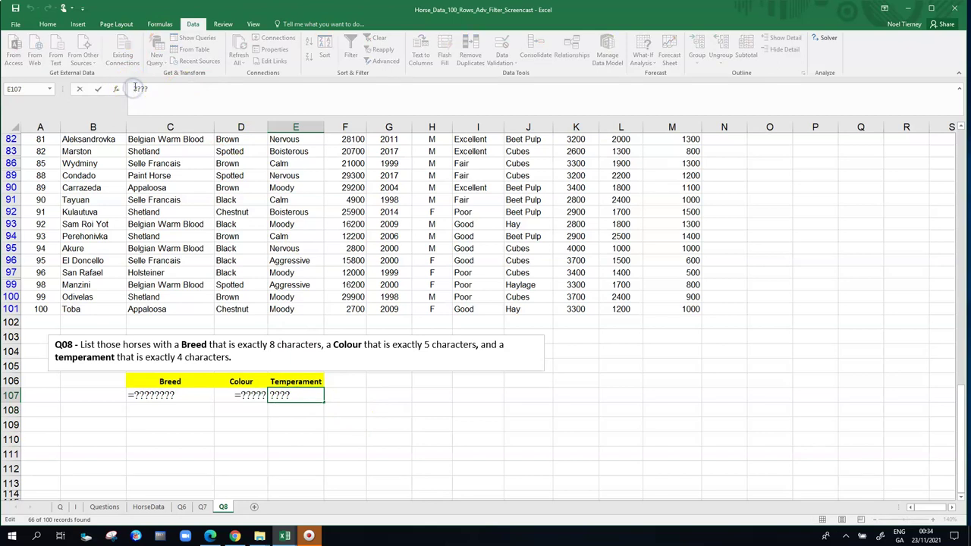
text(=)
click(135, 88)
text(')
key(Return)
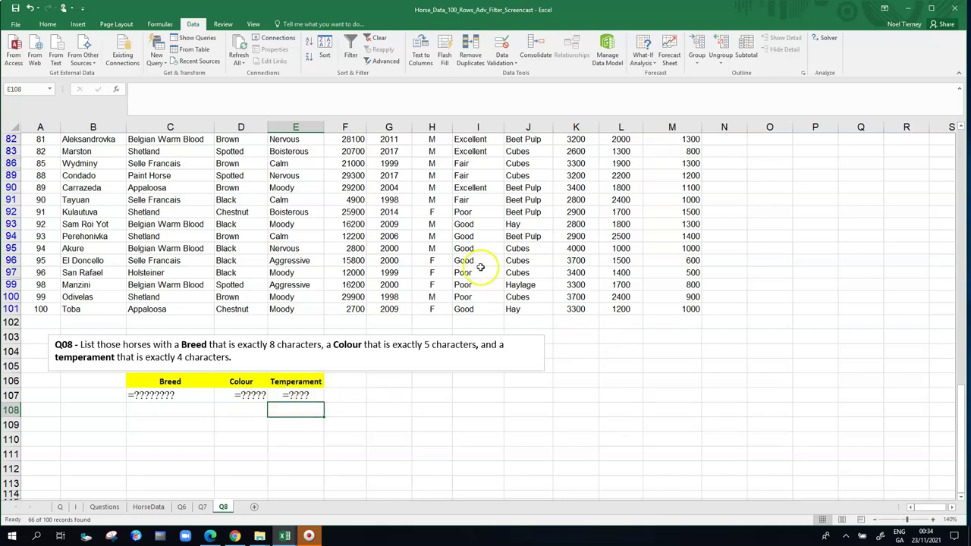
- Select a cell in the horse list and reopen Data > Advanced filter
click(315, 224)
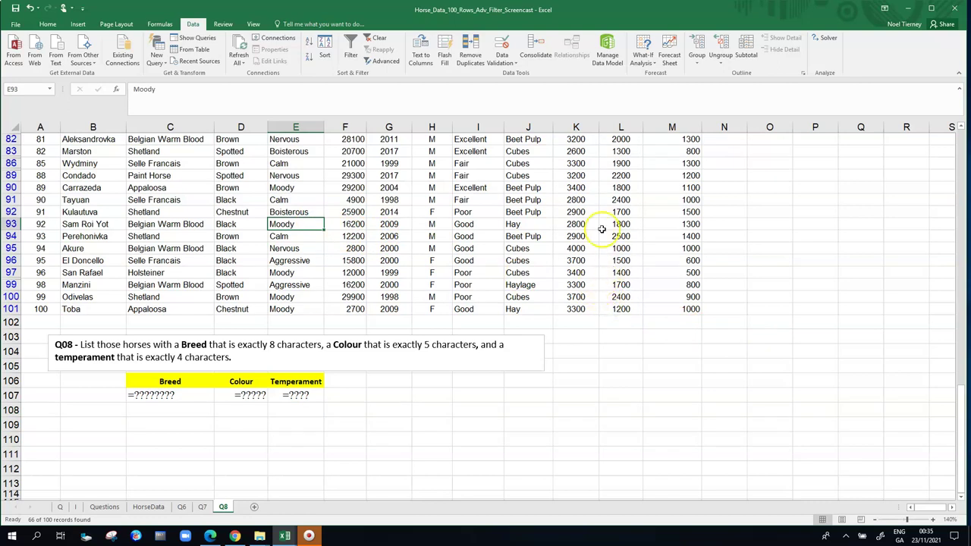
click(384, 61)
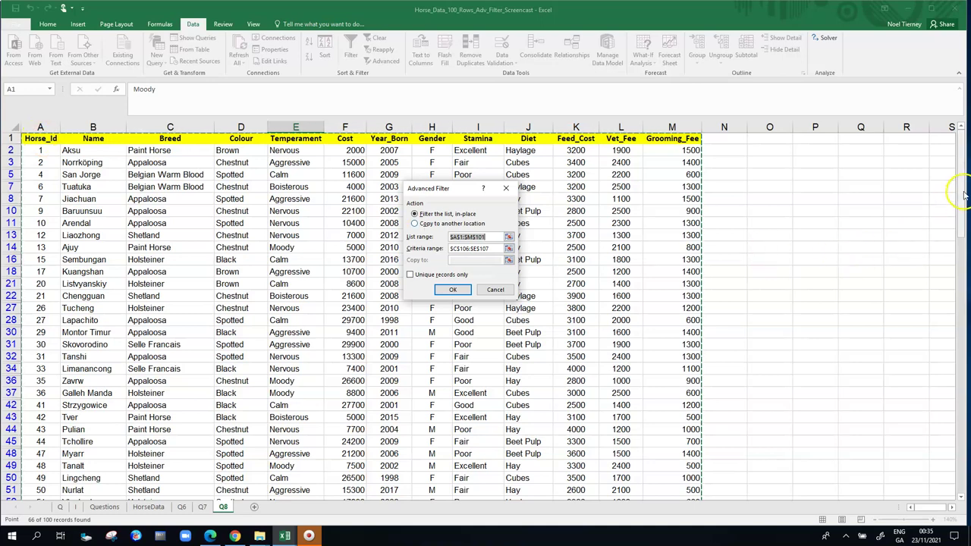
- Confirm criteria range $C$106:$E$107 and filter in place, leaving only Perehonivka (1 of 100)
drag(962, 194, 965, 425)
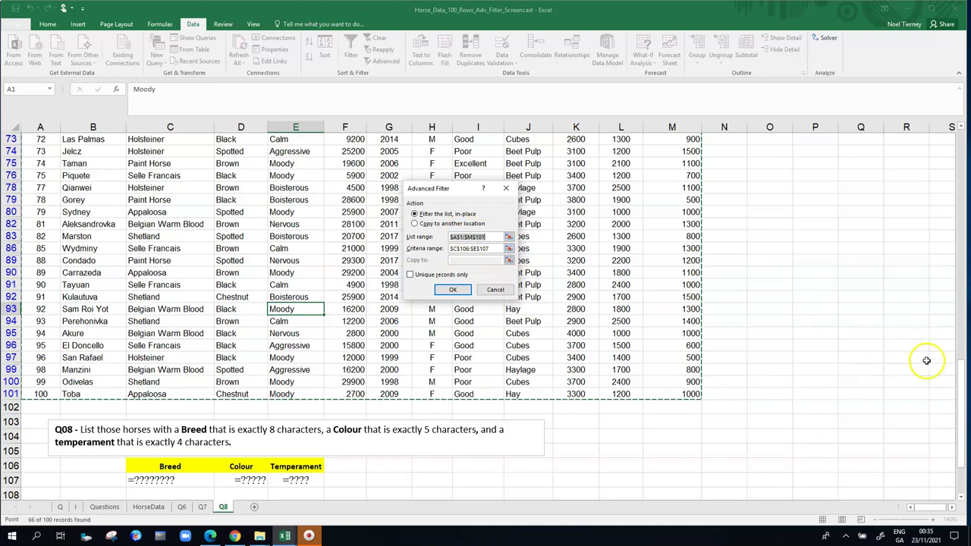
drag(960, 387, 960, 394)
click(468, 251)
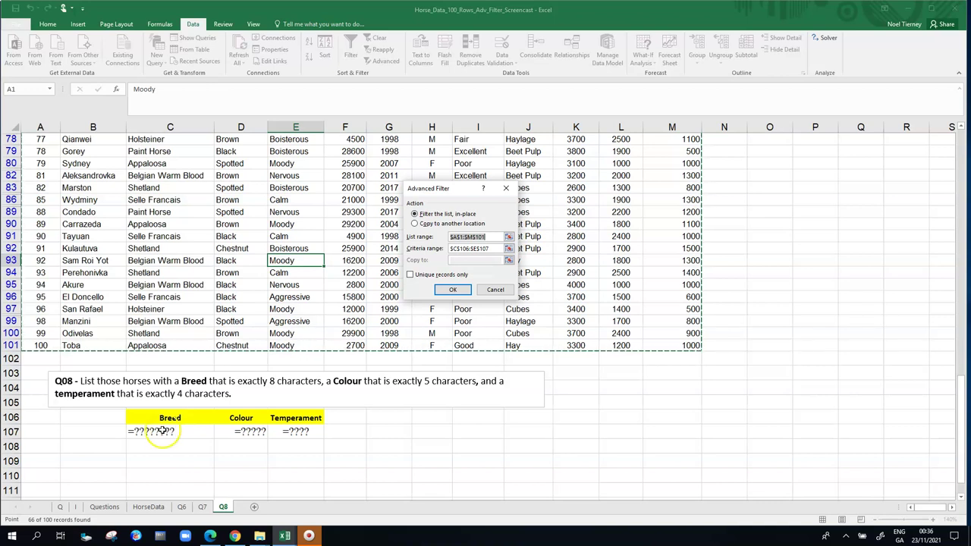
click(143, 430)
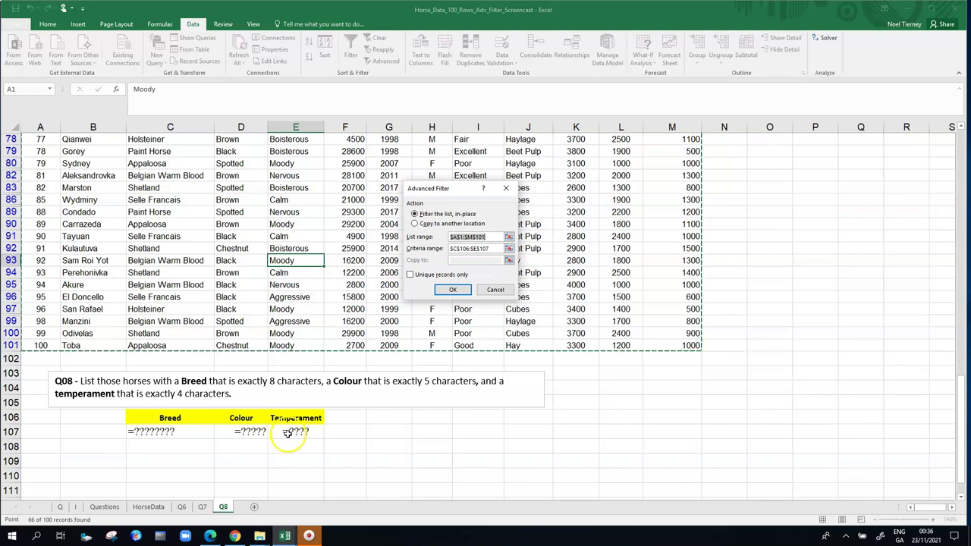
click(453, 289)
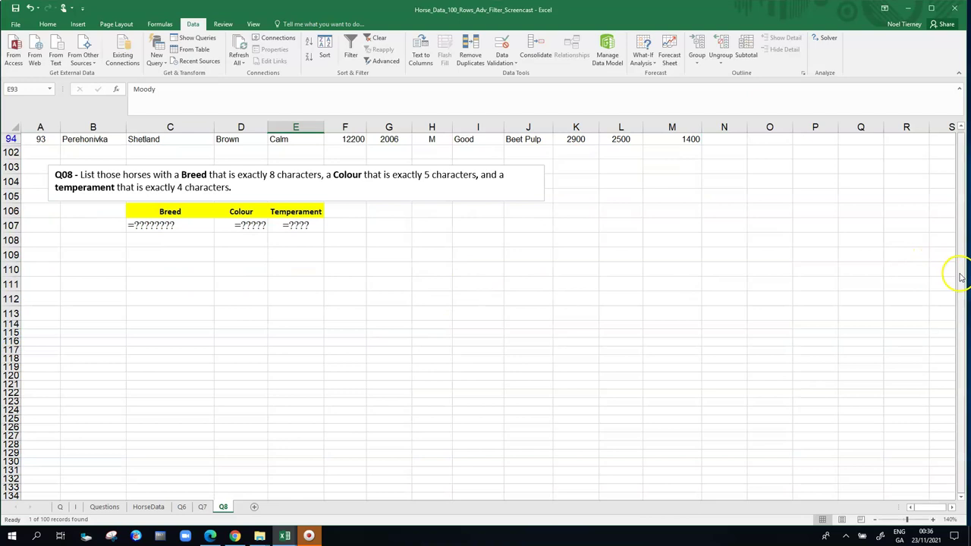
scroll(958, 269, up, 1)
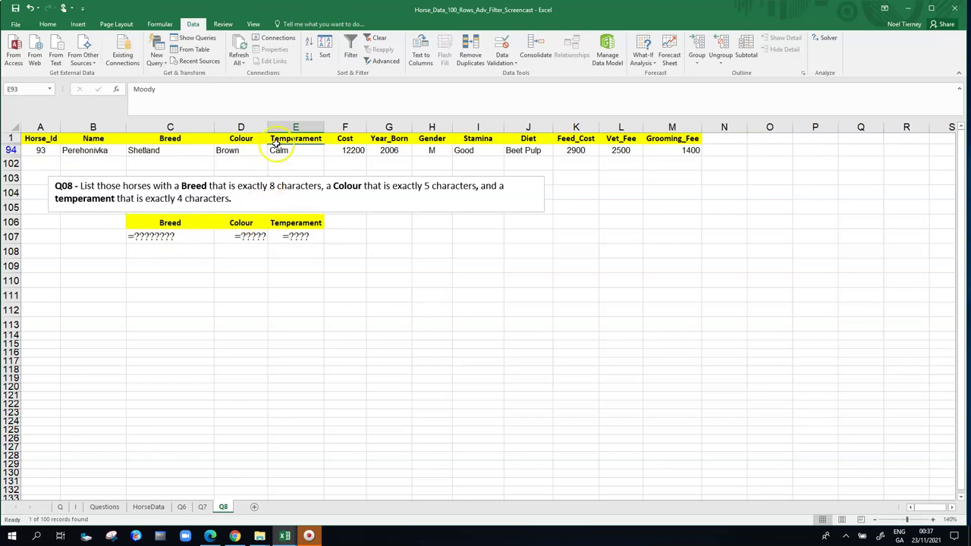
- Clear the advanced filter to restore all 100 horses, then check cells like Brown (D2) and Arabian (C17)
click(351, 47)
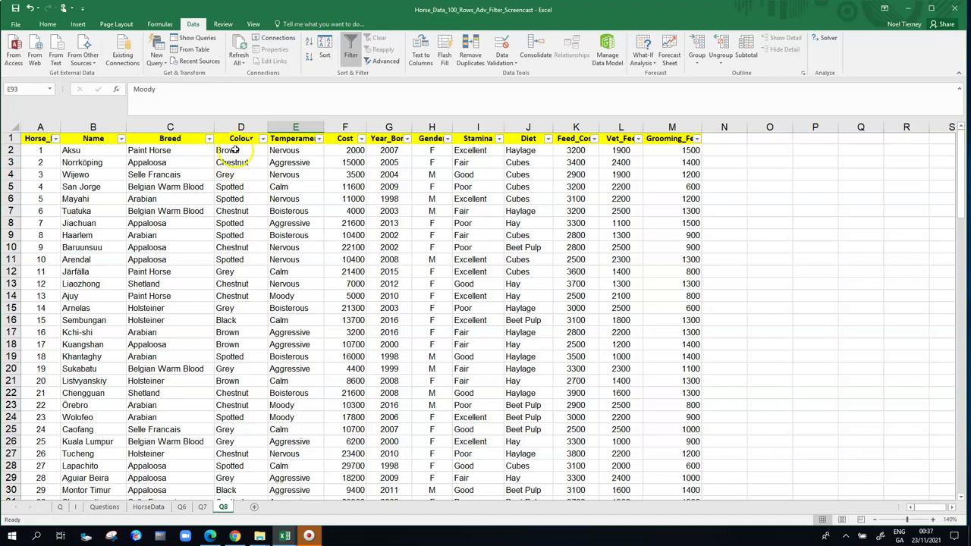
click(235, 150)
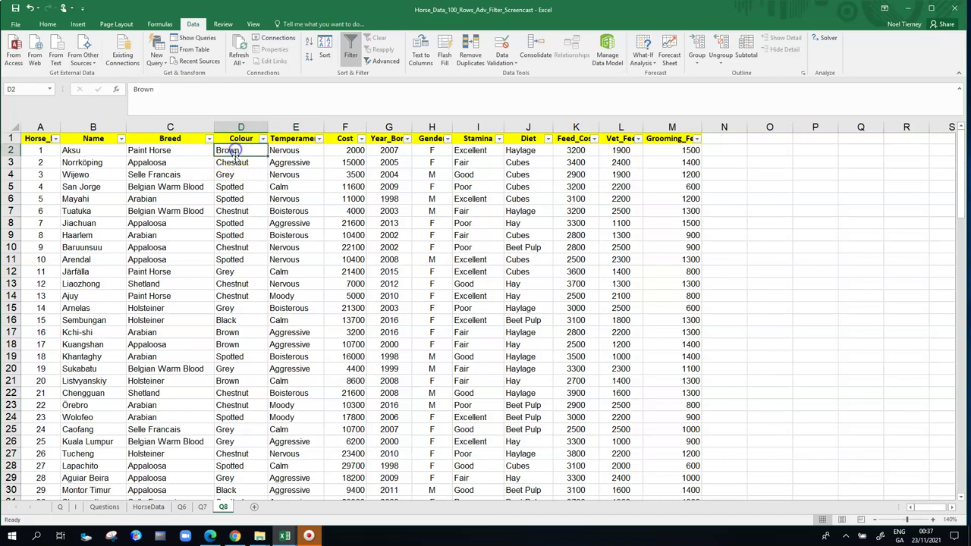
click(233, 332)
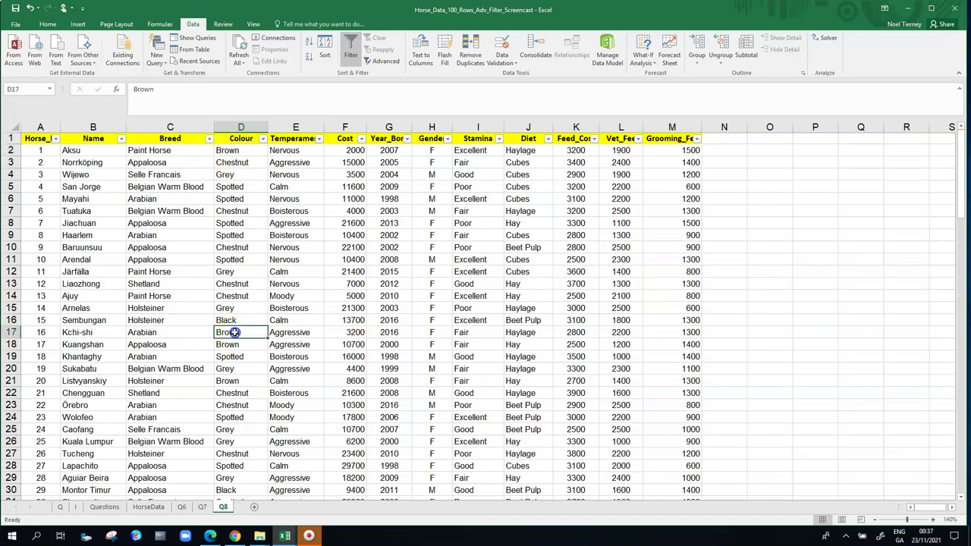
click(145, 332)
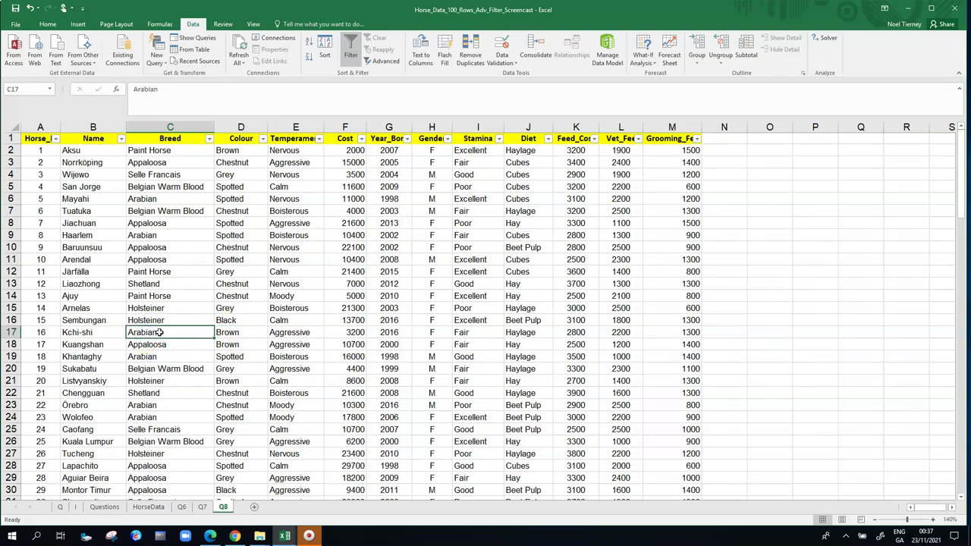
click(160, 333)
drag(954, 184, 941, 455)
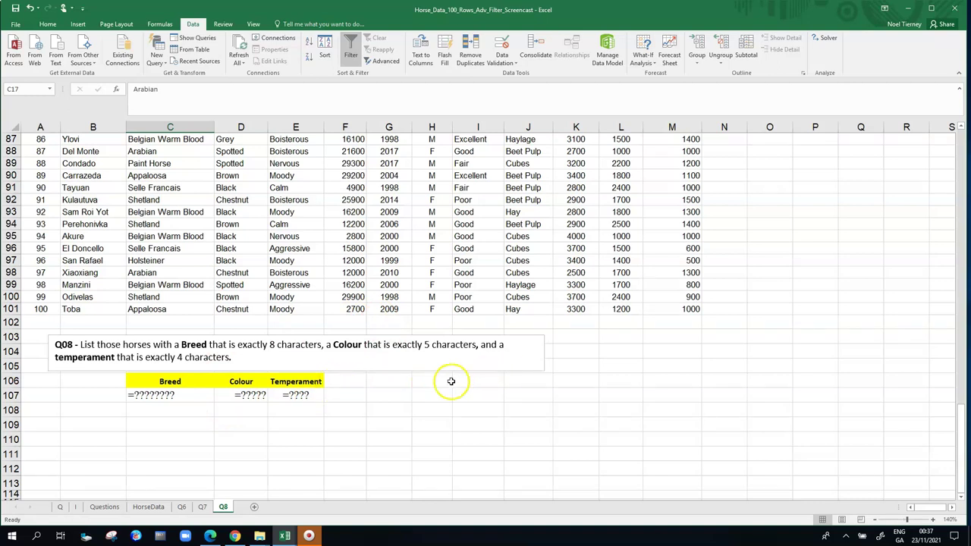
click(131, 393)
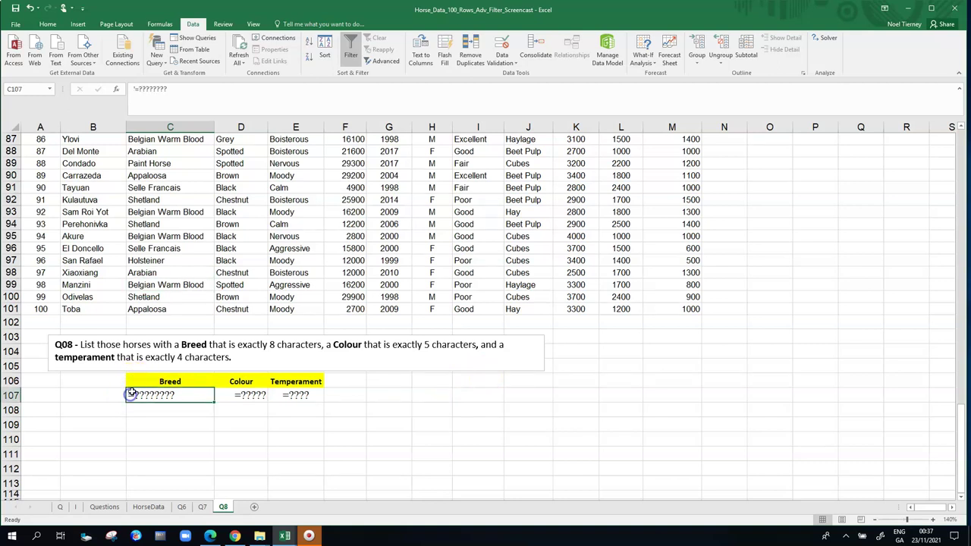